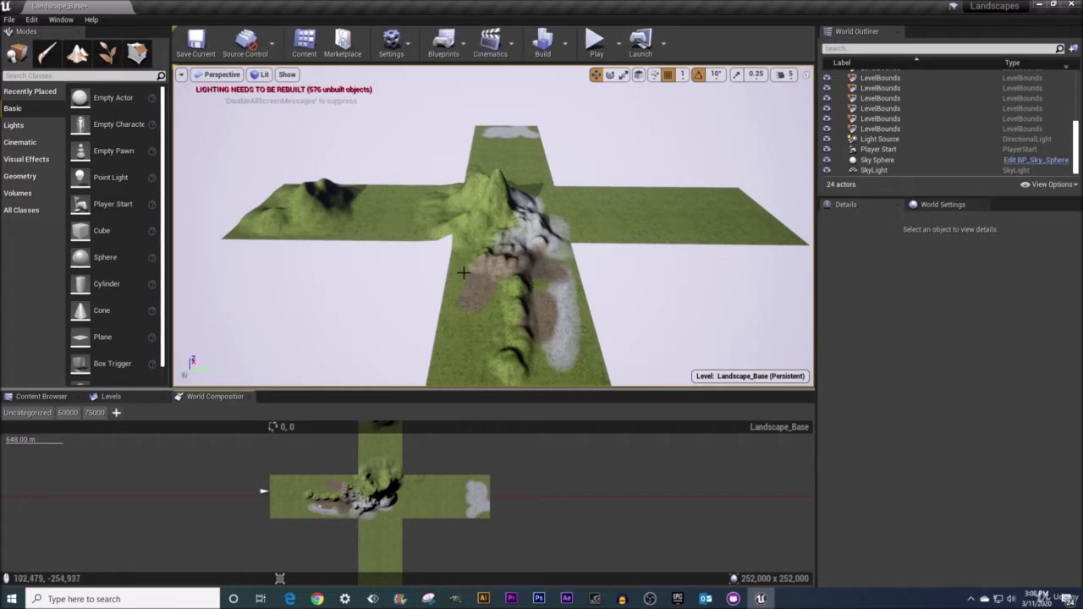
- In Edge, open the 'UE4 Console Variables and Commands - Libero.it' result from Bing
click(290, 599)
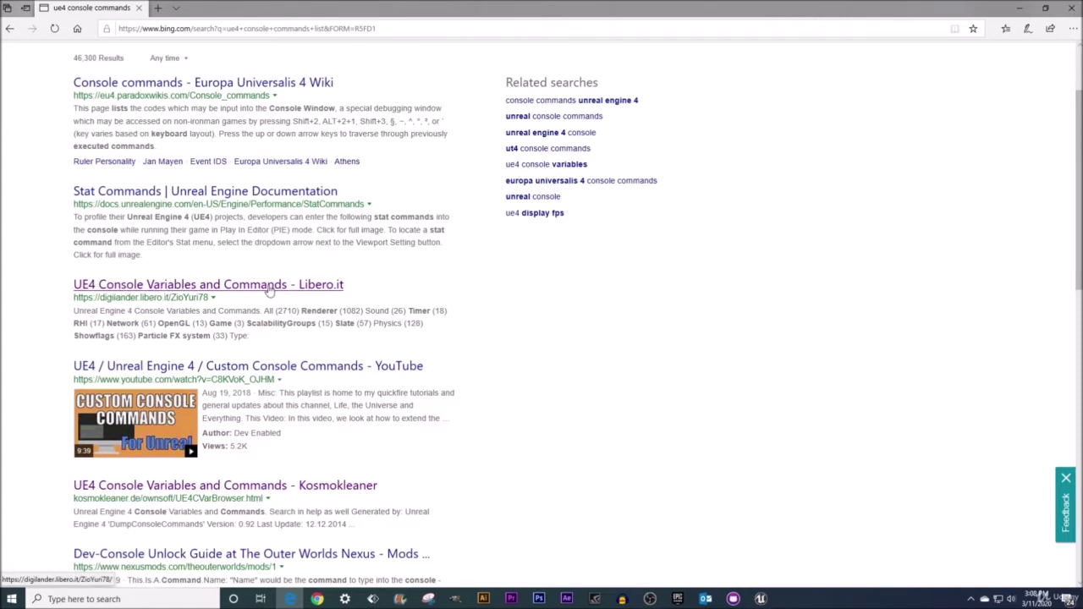
click(245, 286)
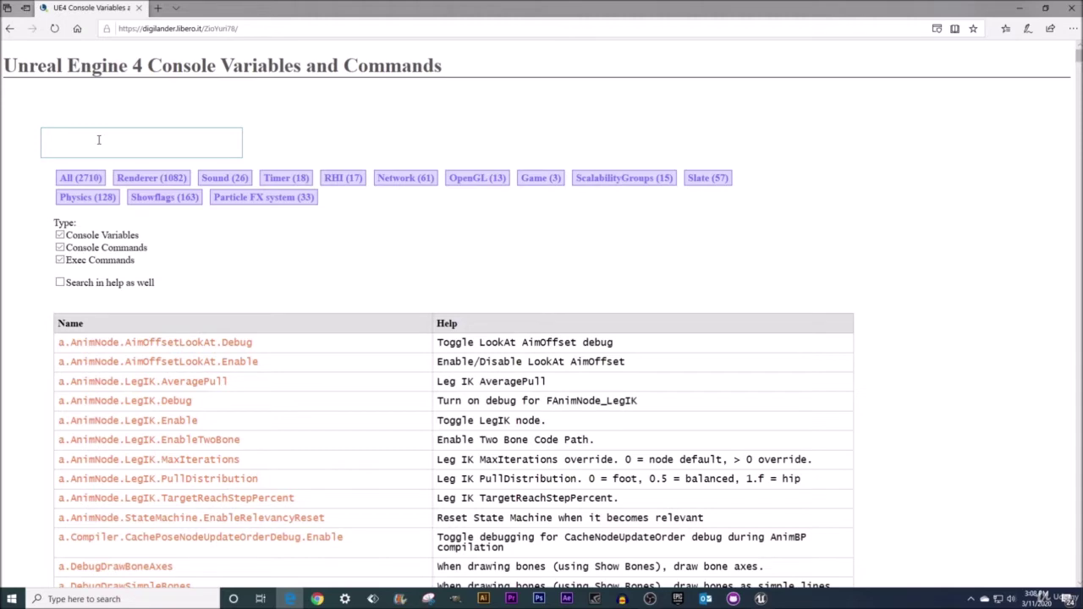
- Filter the reference for 'landscape' with variables, commands and exec types all enabled, then scan the results
click(98, 139)
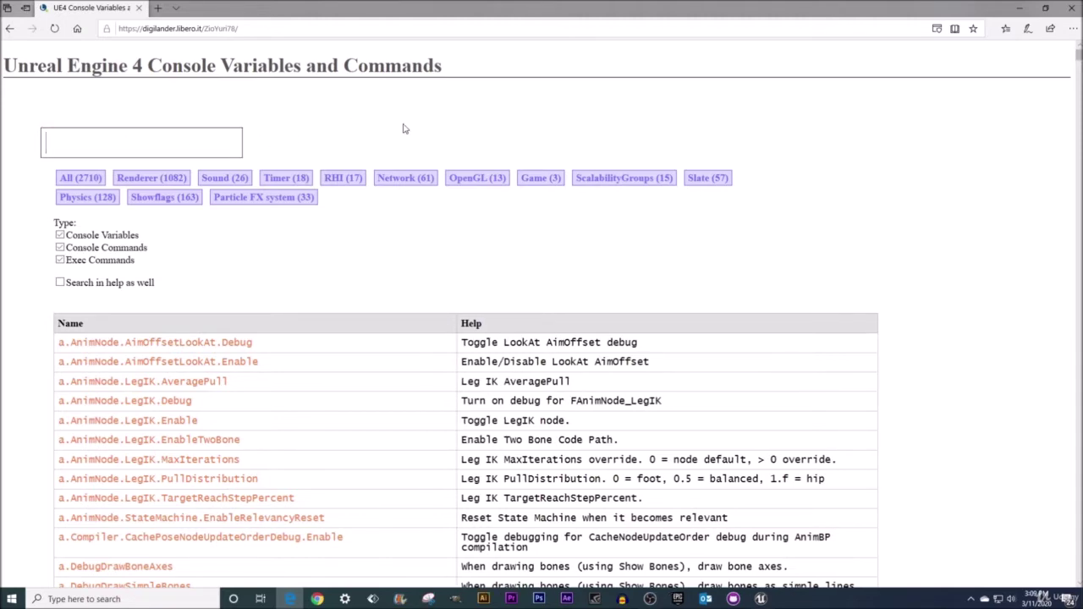
text(lands)
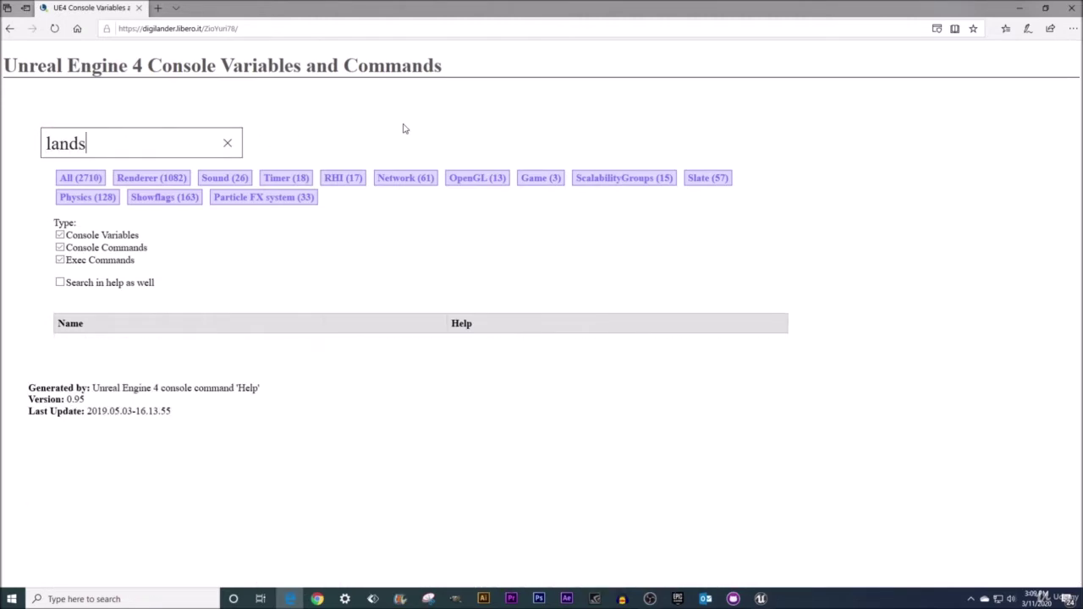
text(cape)
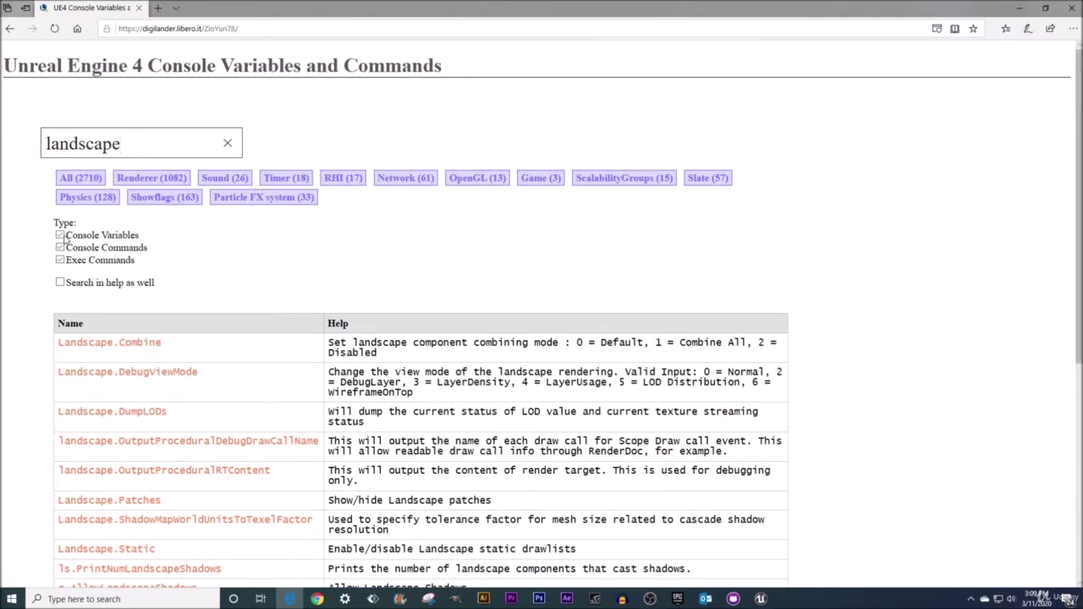
click(60, 236)
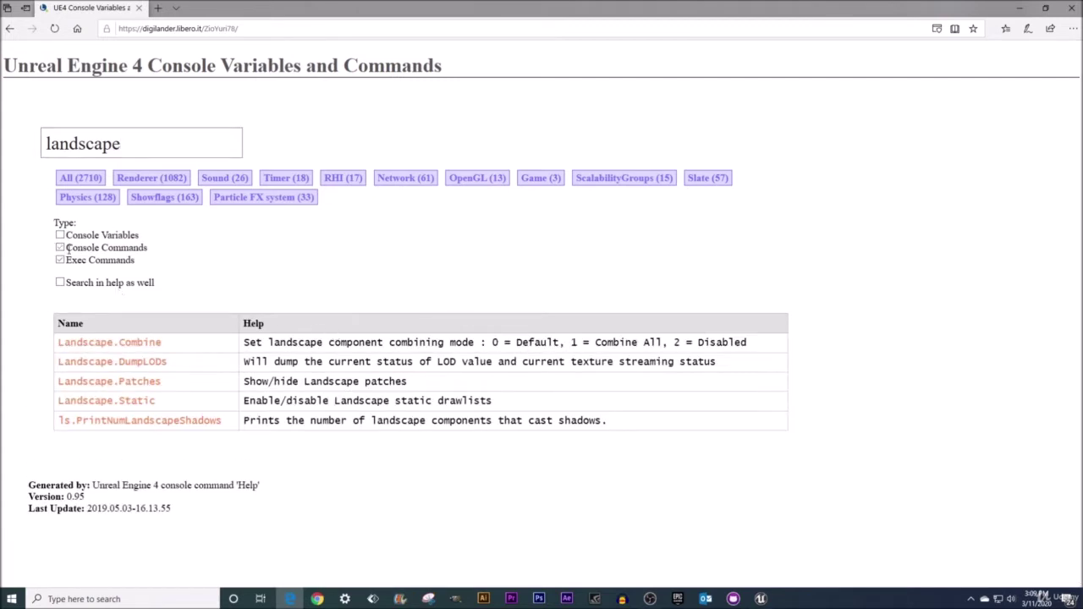
click(60, 247)
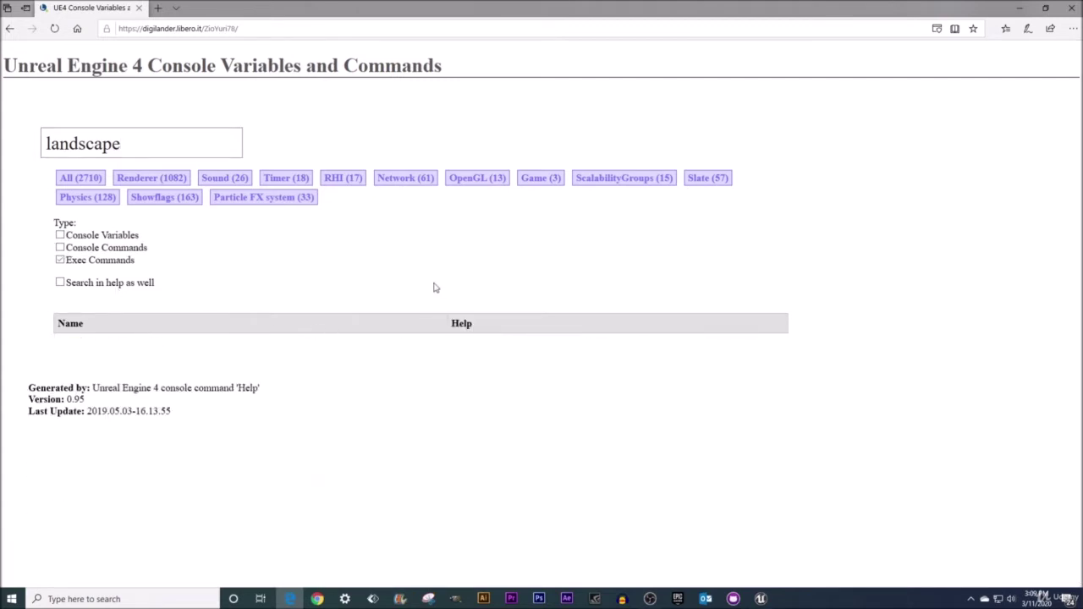
click(60, 235)
click(60, 247)
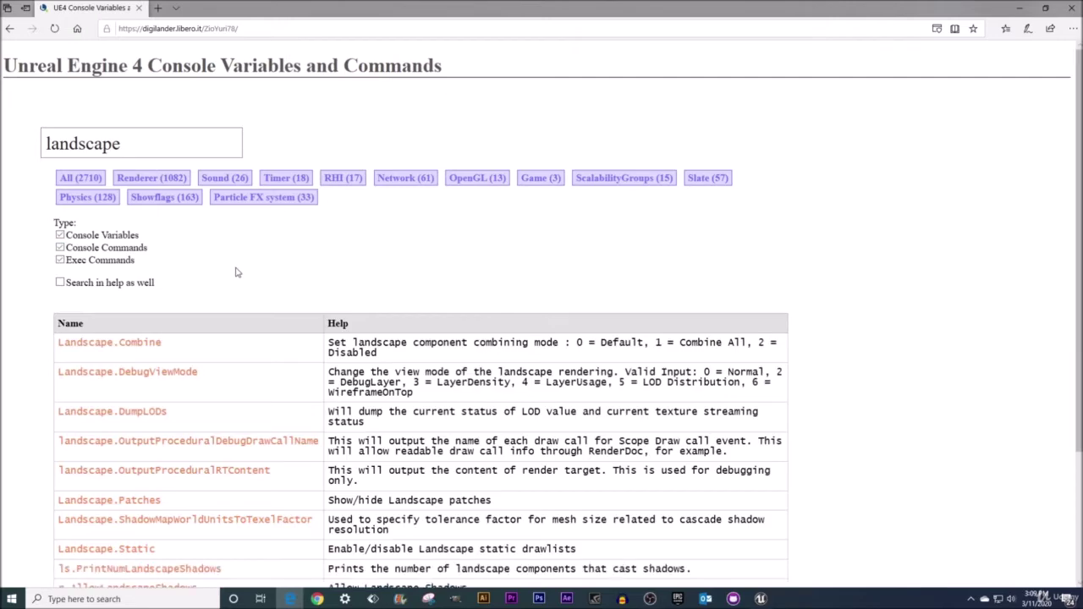
scroll(298, 256, down, 3)
scroll(298, 256, up, 2)
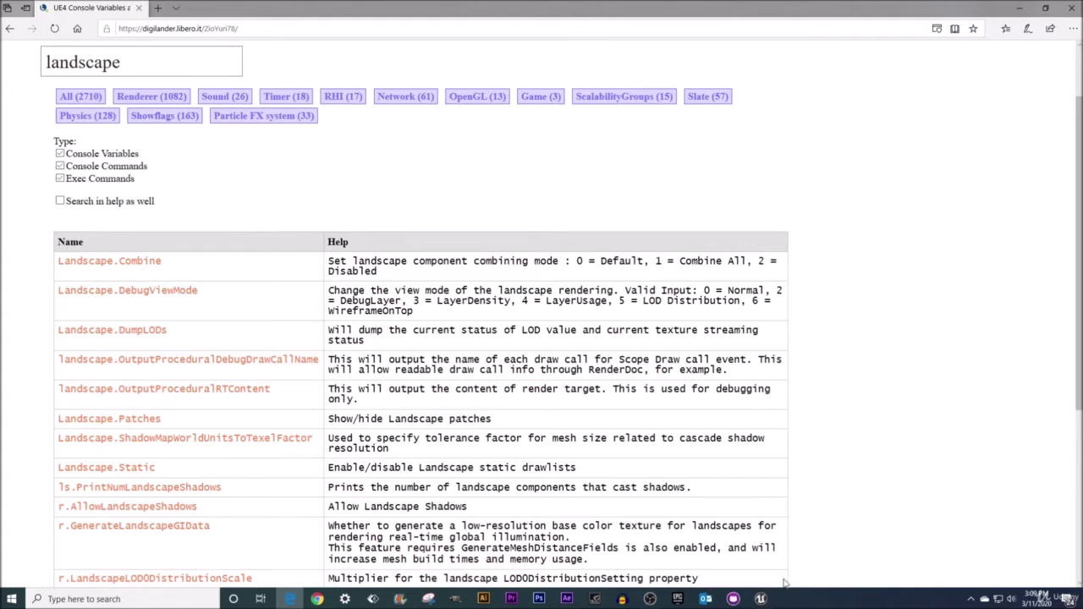
- In Unreal, open the console and dock Window > Developer Tools > Output Log, ready at its Cmd field
click(764, 600)
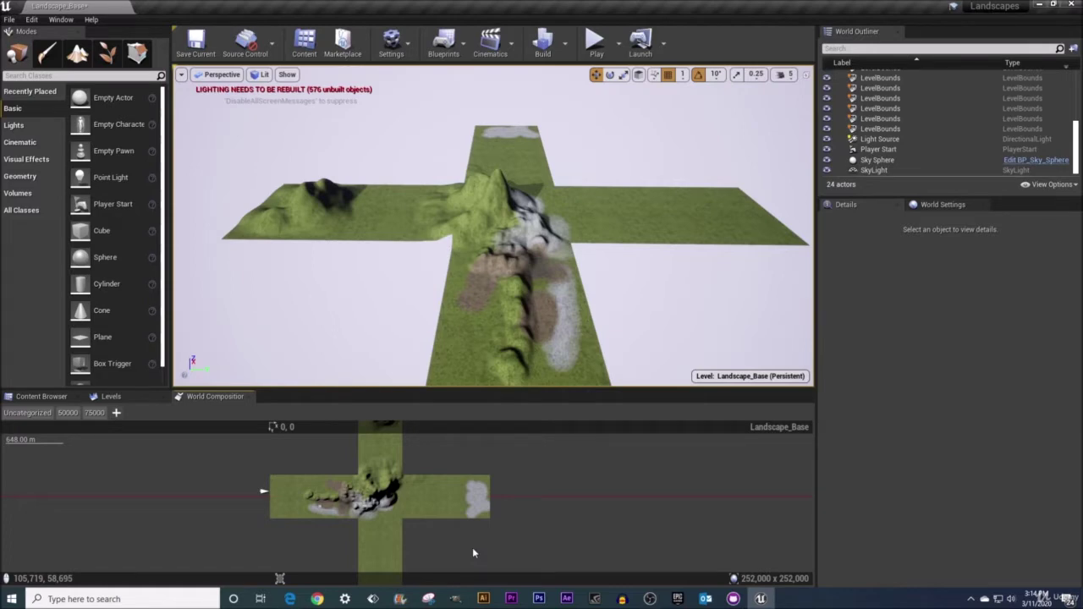
key(grave)
click(61, 20)
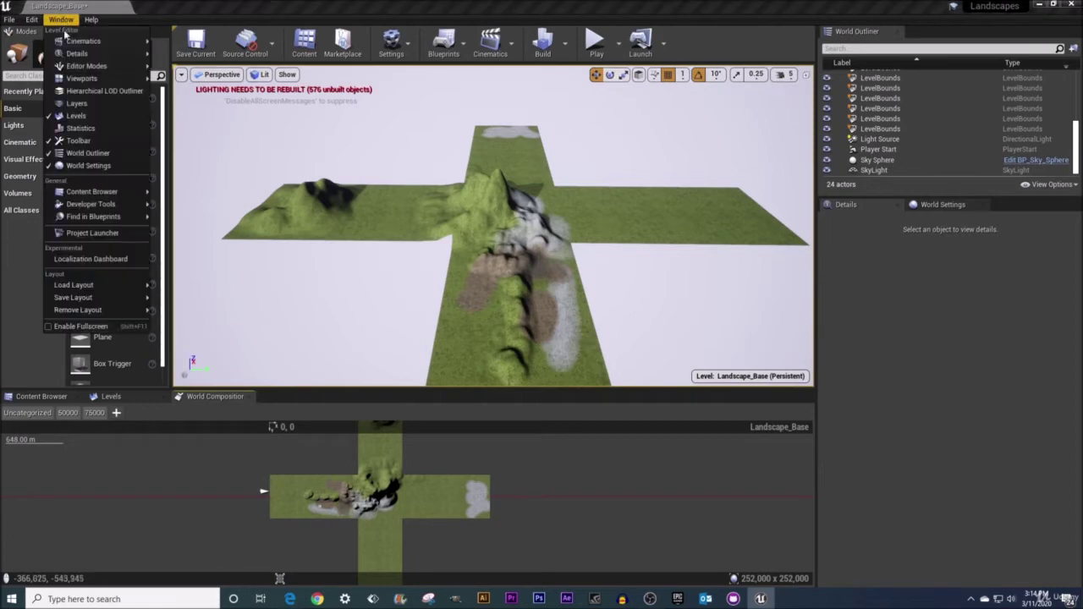
mouse_move(91, 205)
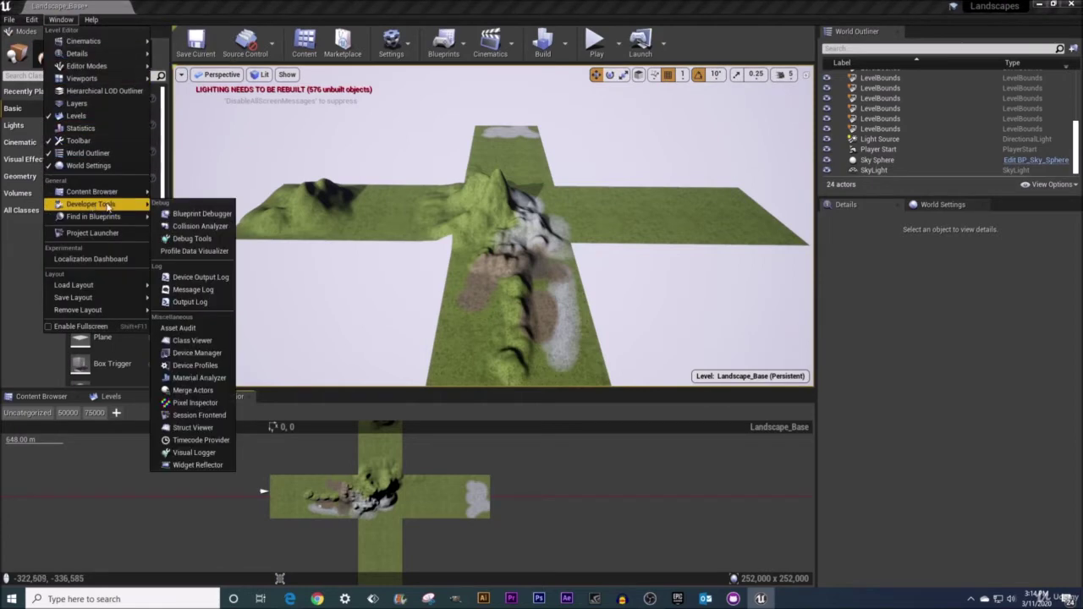
click(196, 301)
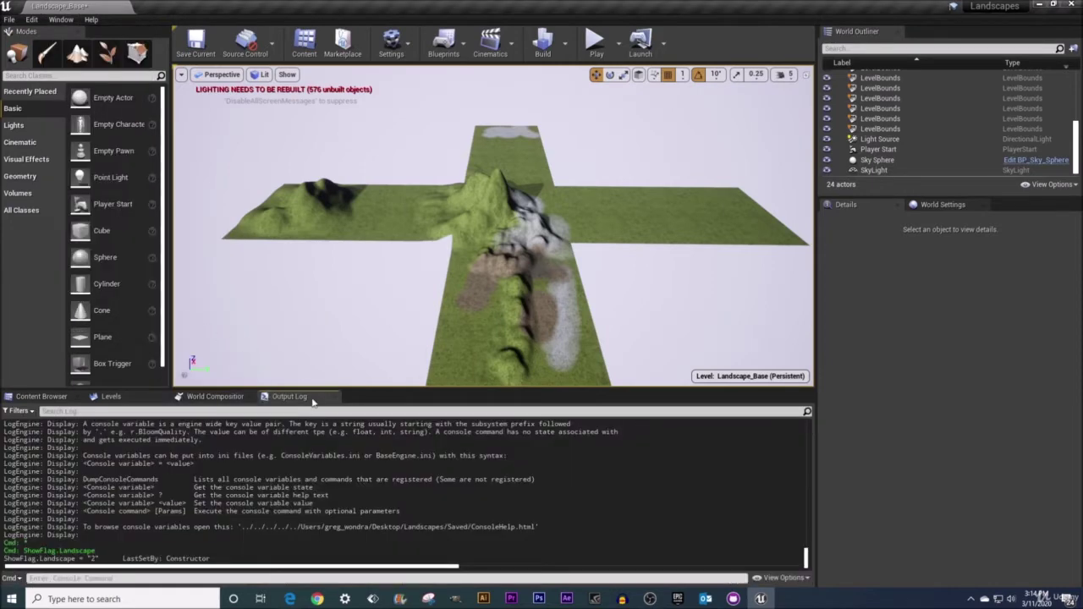
click(36, 577)
- Back in Edge, scroll the reference to the ShowFlag.Landscape row describing values 0, 1 and 2
mouse_move(290, 599)
click(254, 554)
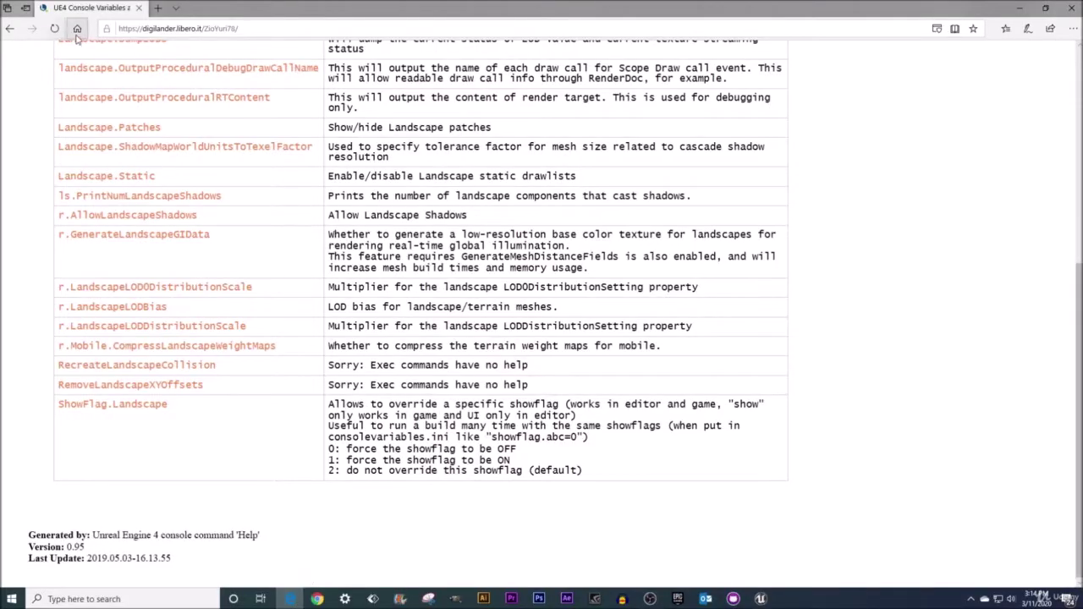
scroll(99, 100, up, 3)
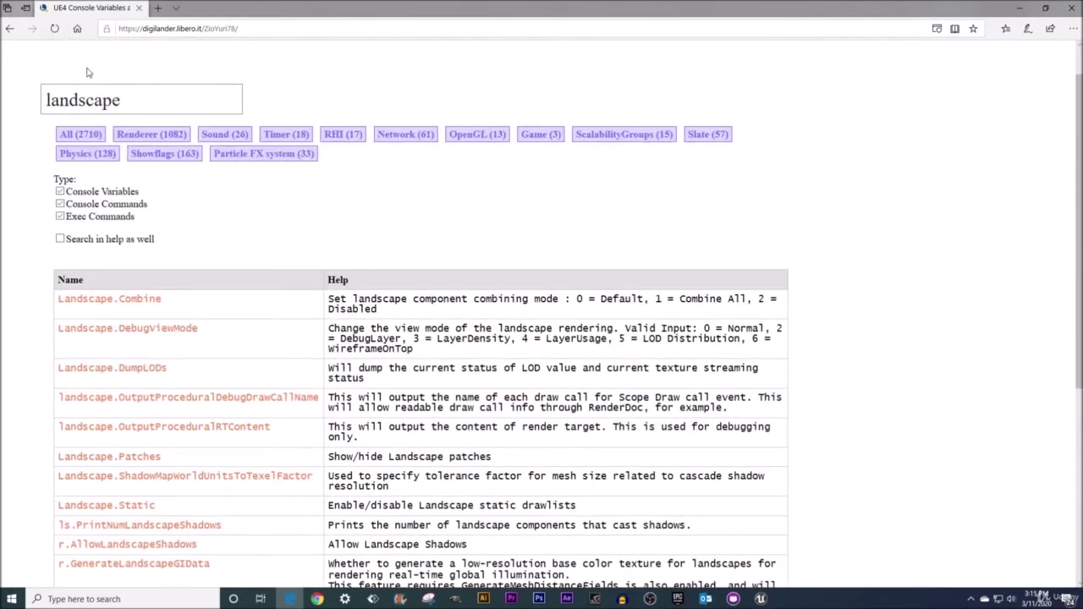
scroll(264, 279, down, 3)
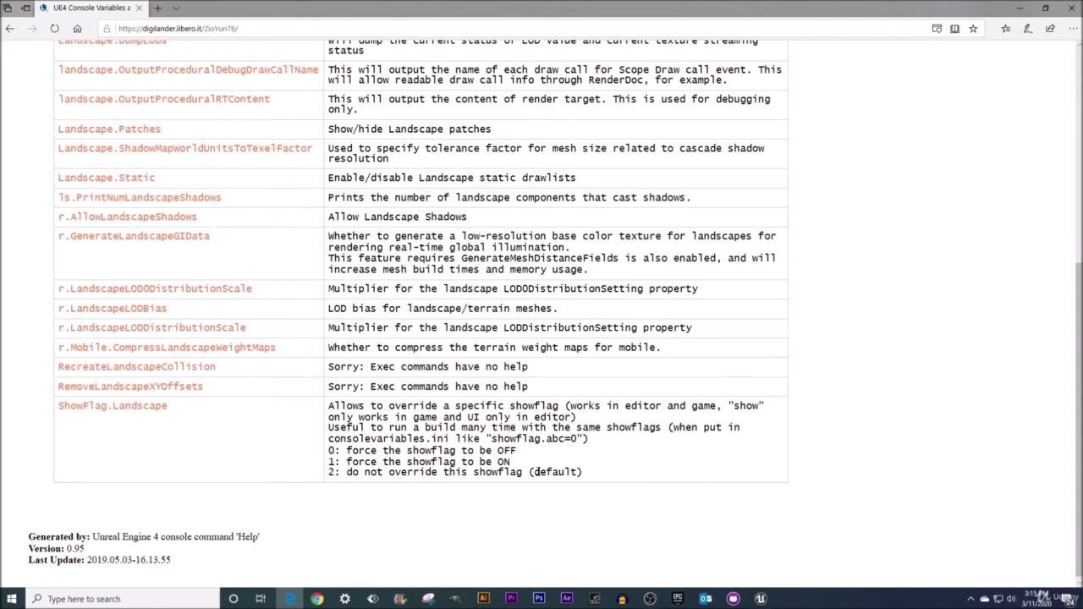
- Run 'ShowFlag.Landscape ?' from the Output Log Cmd box, using the autocomplete suggestion
click(760, 598)
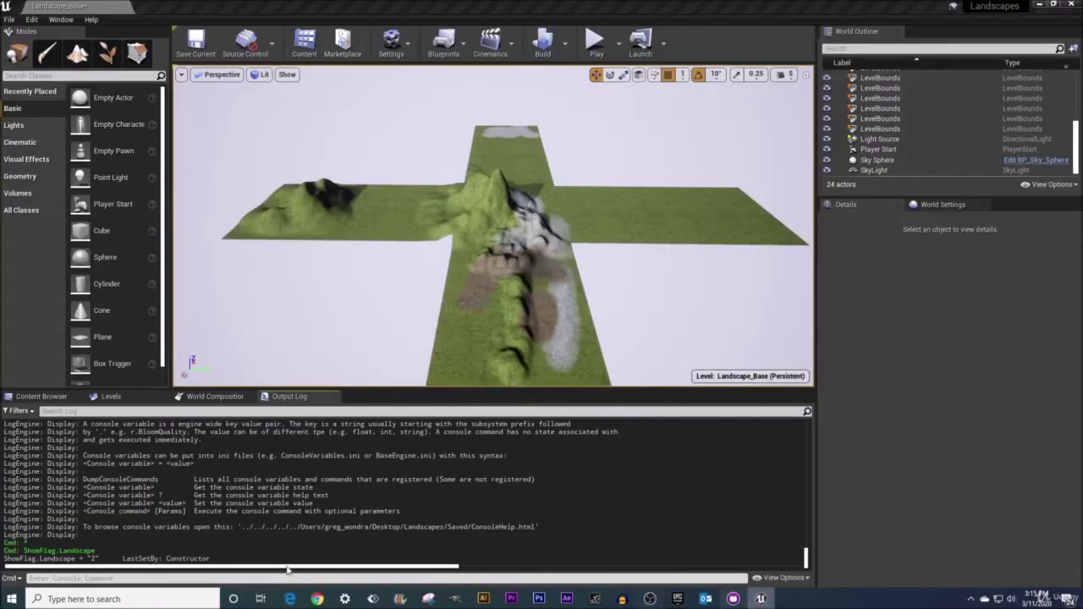
click(101, 578)
text(s)
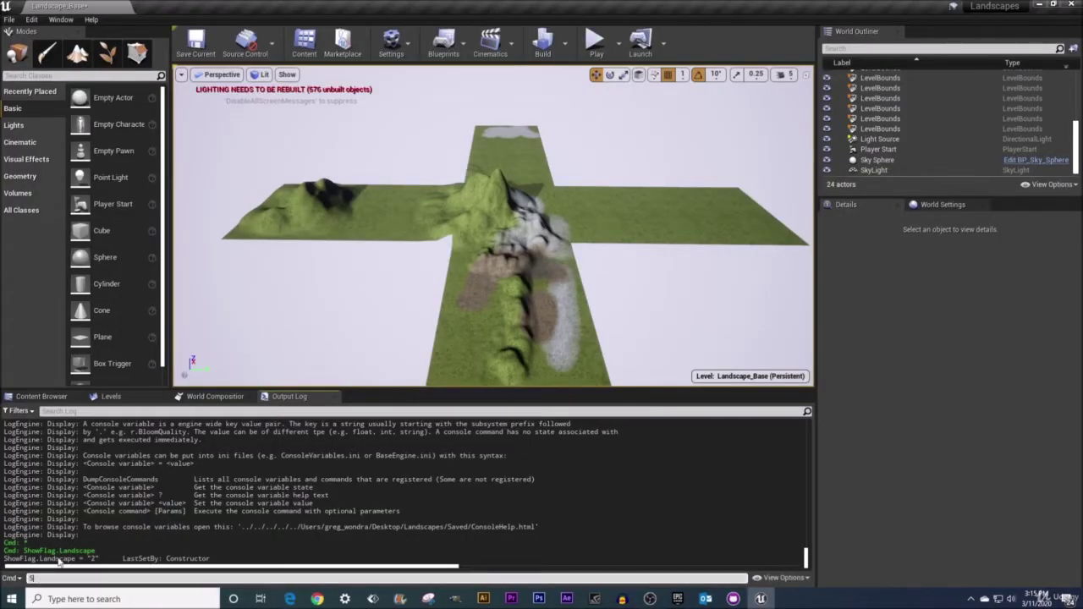
text(how)
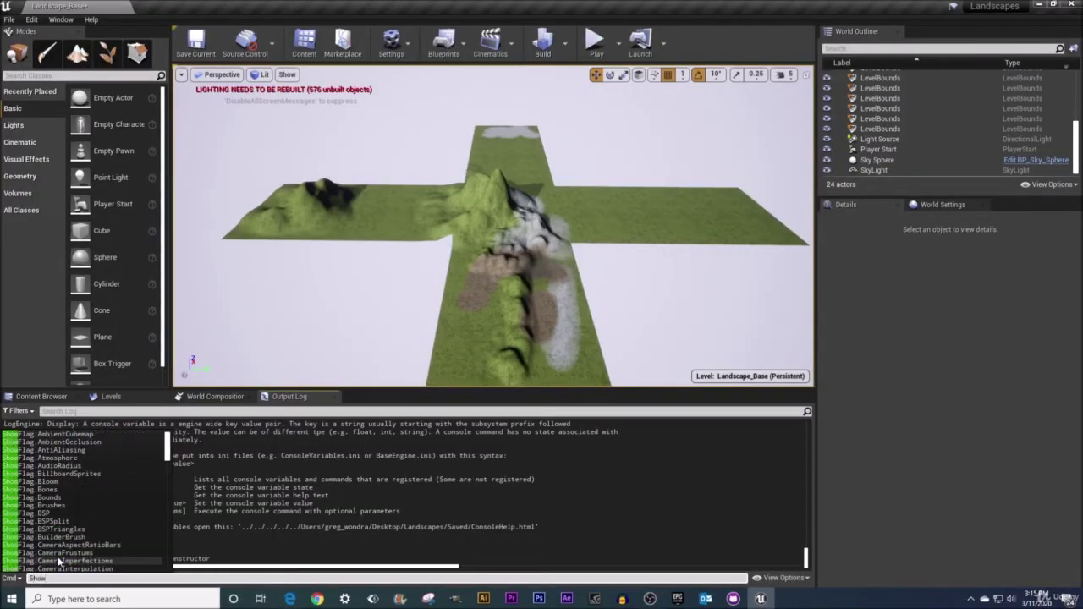
text(Flag)
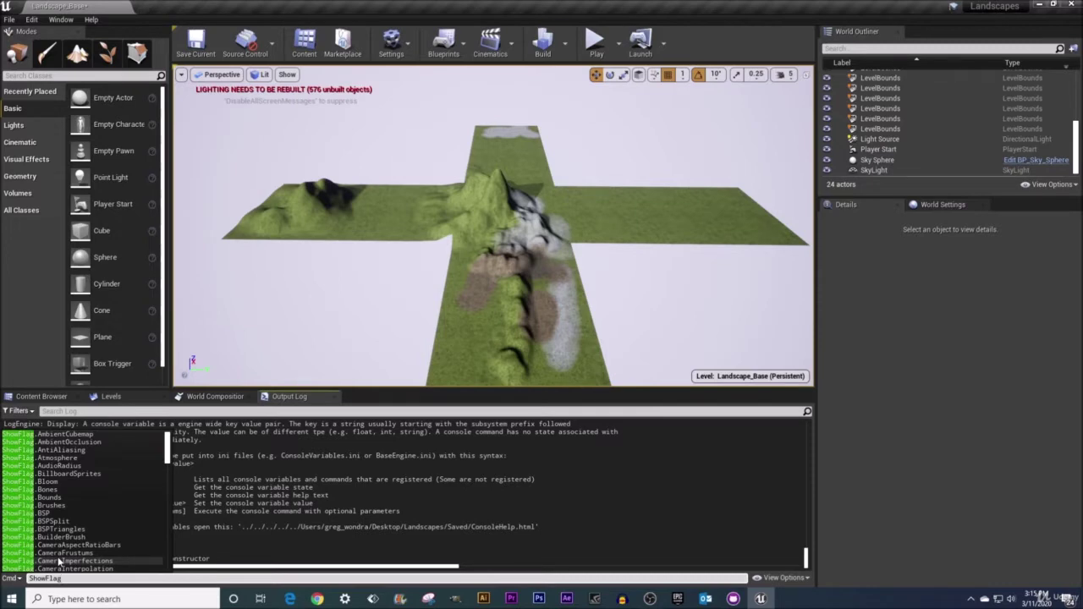
text(.land)
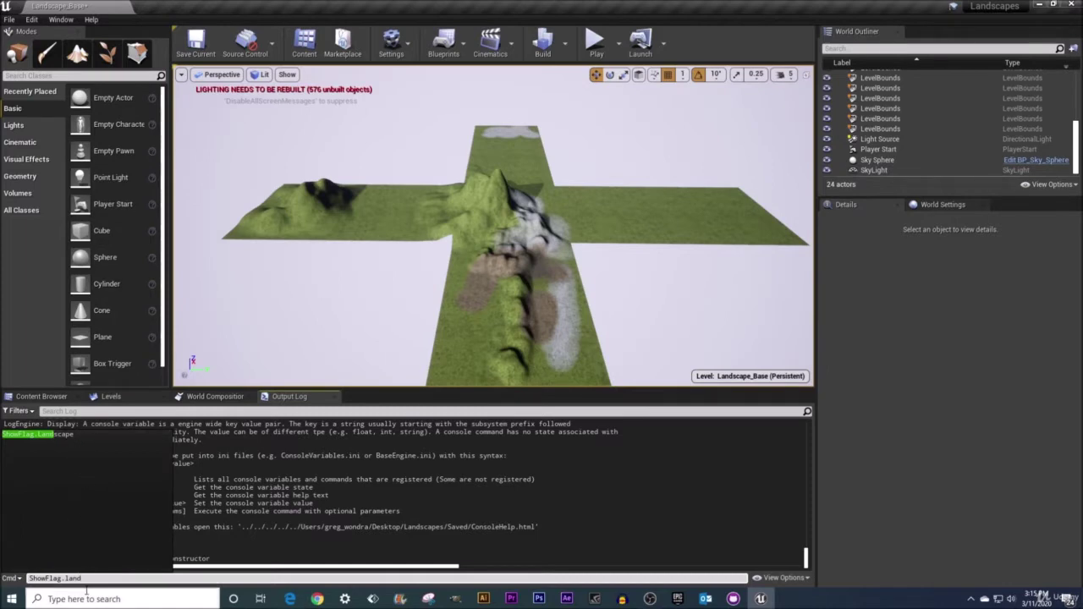
click(63, 437)
text(?)
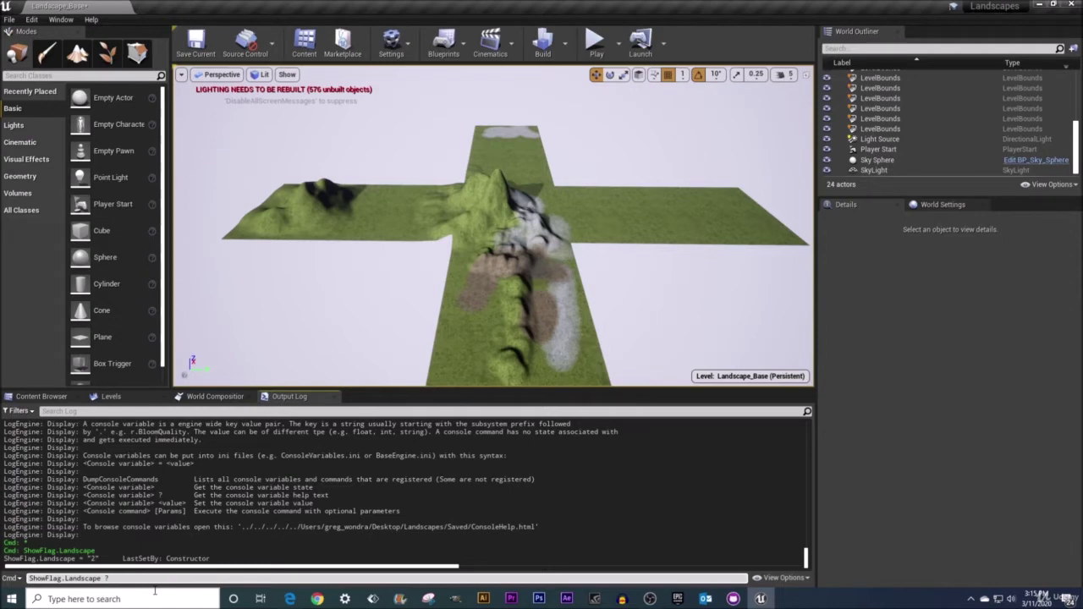
key(Return)
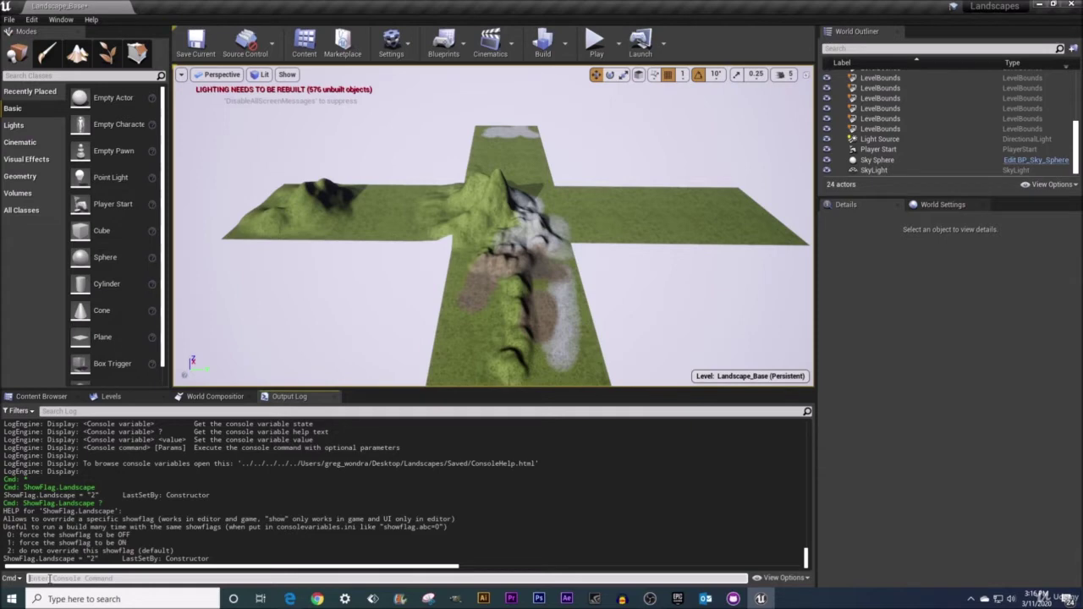
- Run ShowFlag.Landscape 0 in the Cmd field to hide the landscape
text(how)
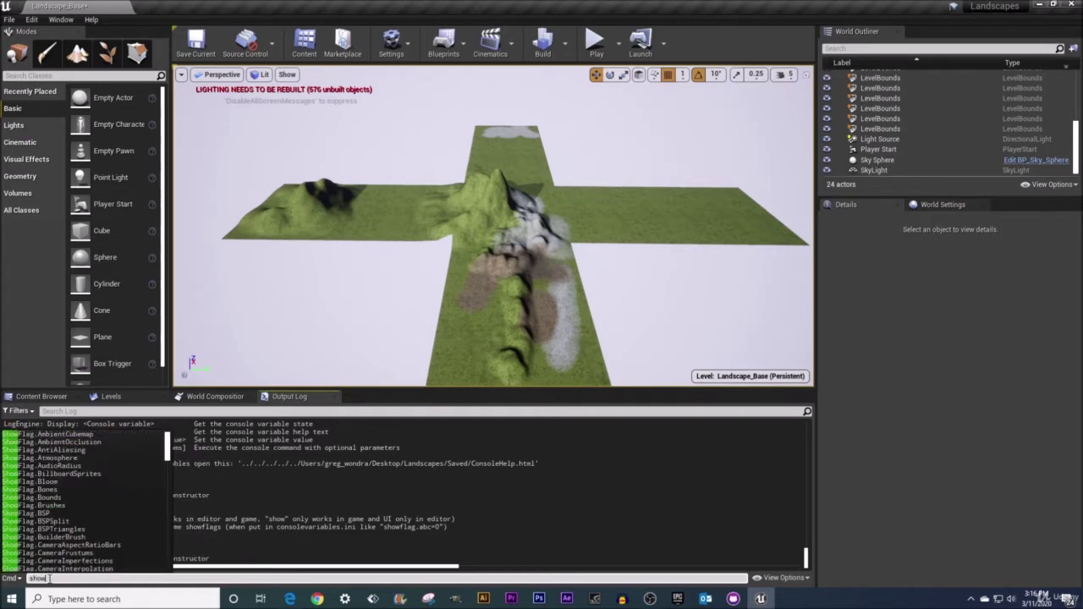
text(flag.land)
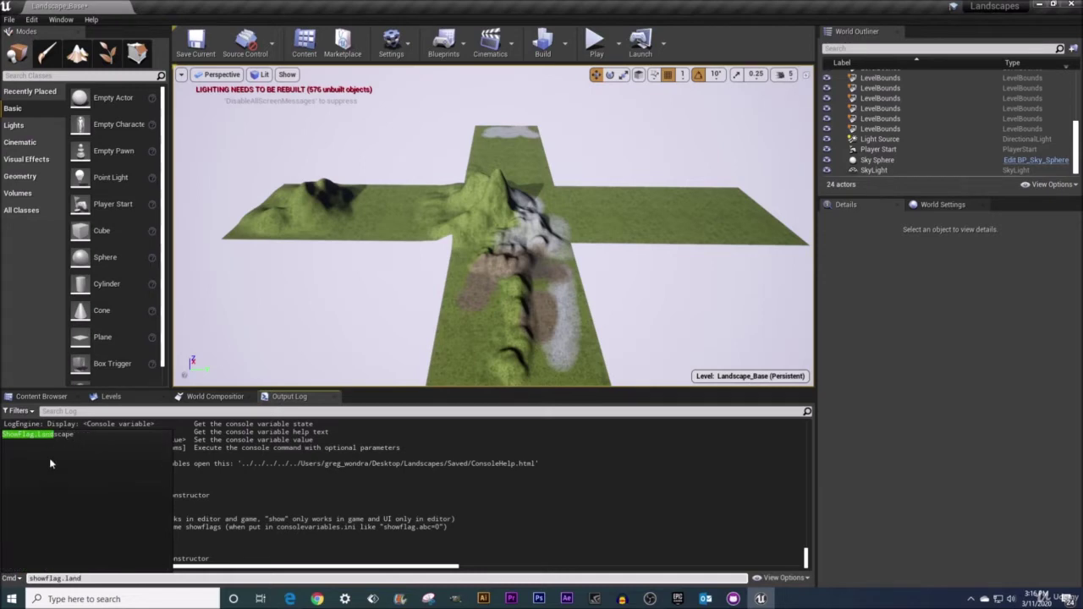
click(61, 437)
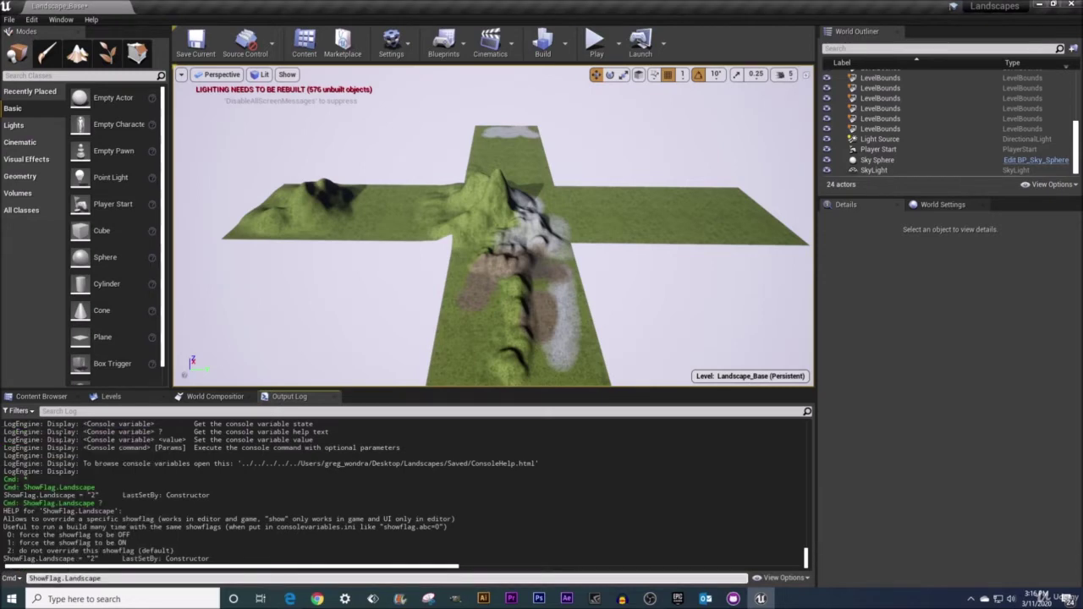
click(115, 578)
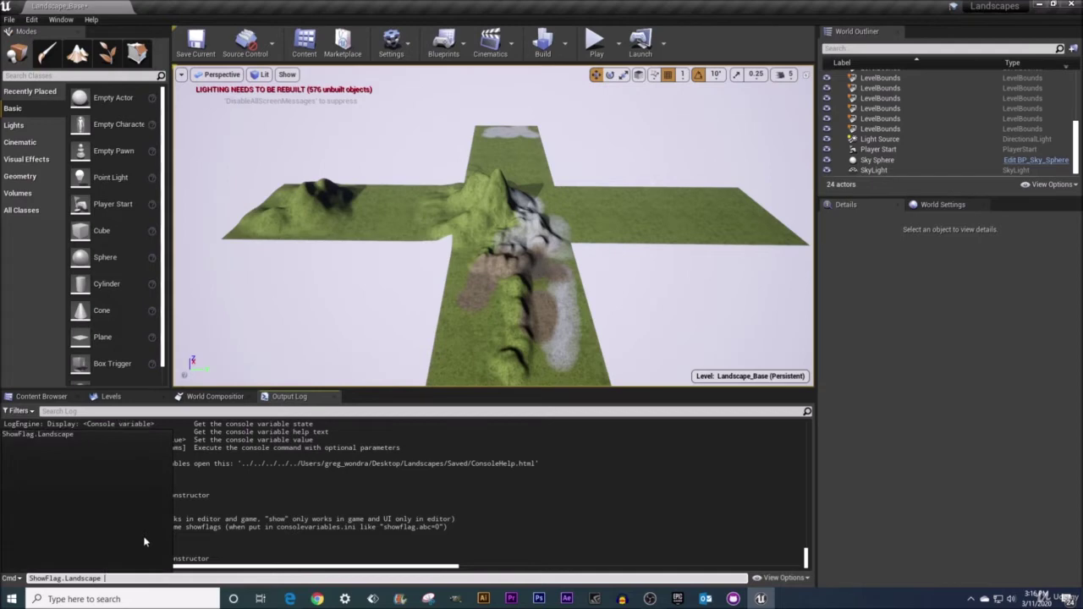
text(0)
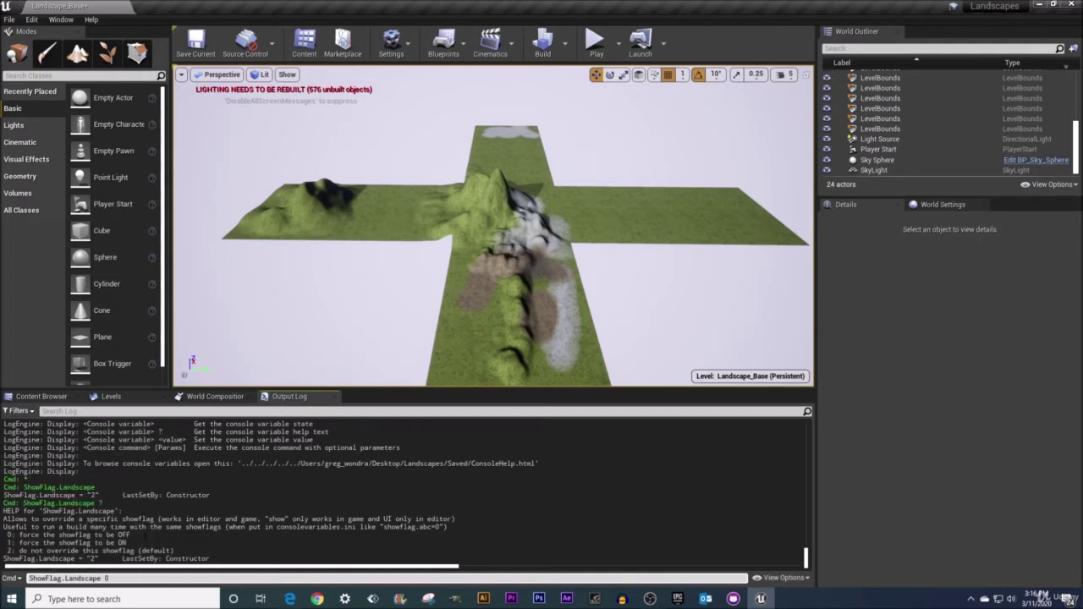
key(Return)
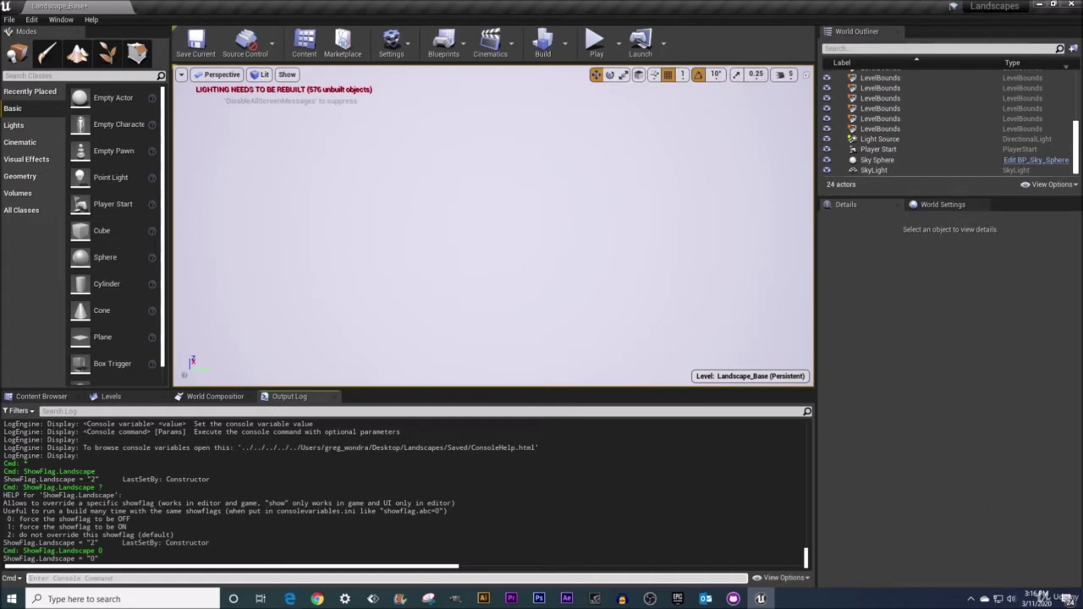
- Run ShowFlag.Landscape 1 to force the landscape back on
text(sh)
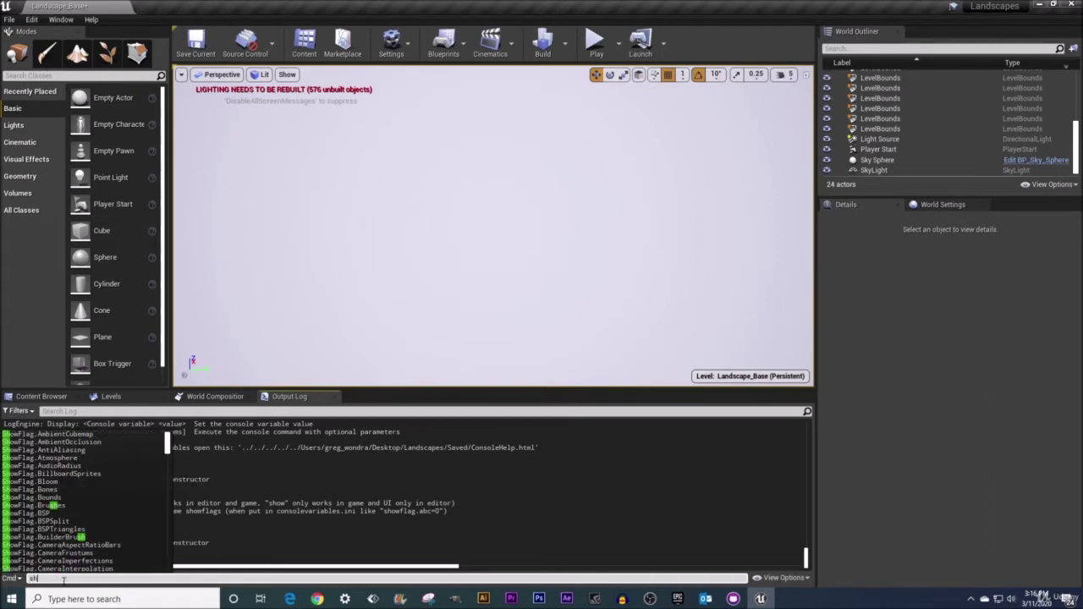
text(owfl)
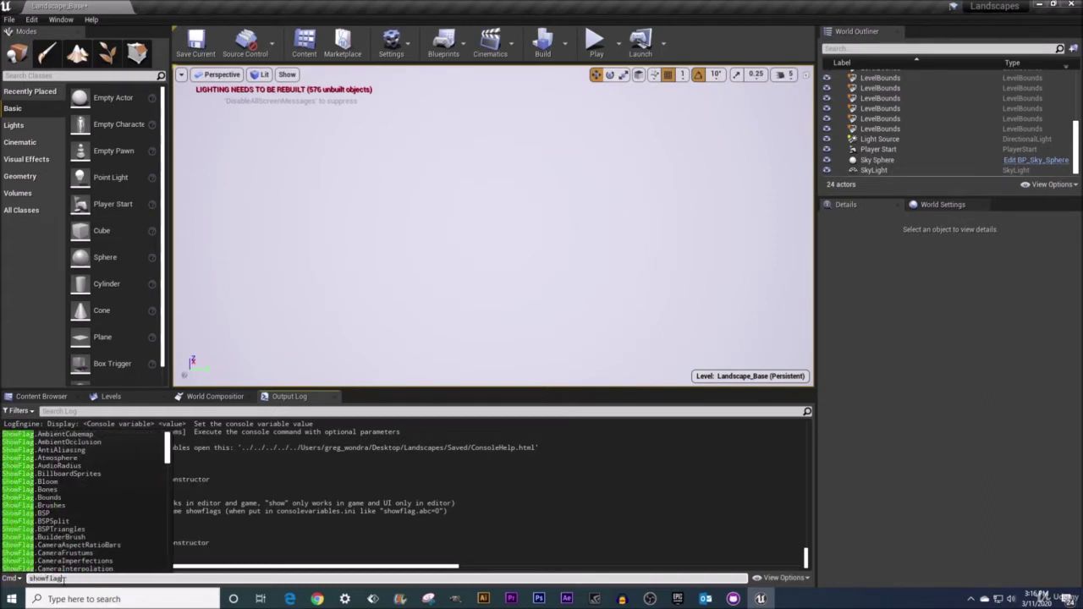
text(ag.land)
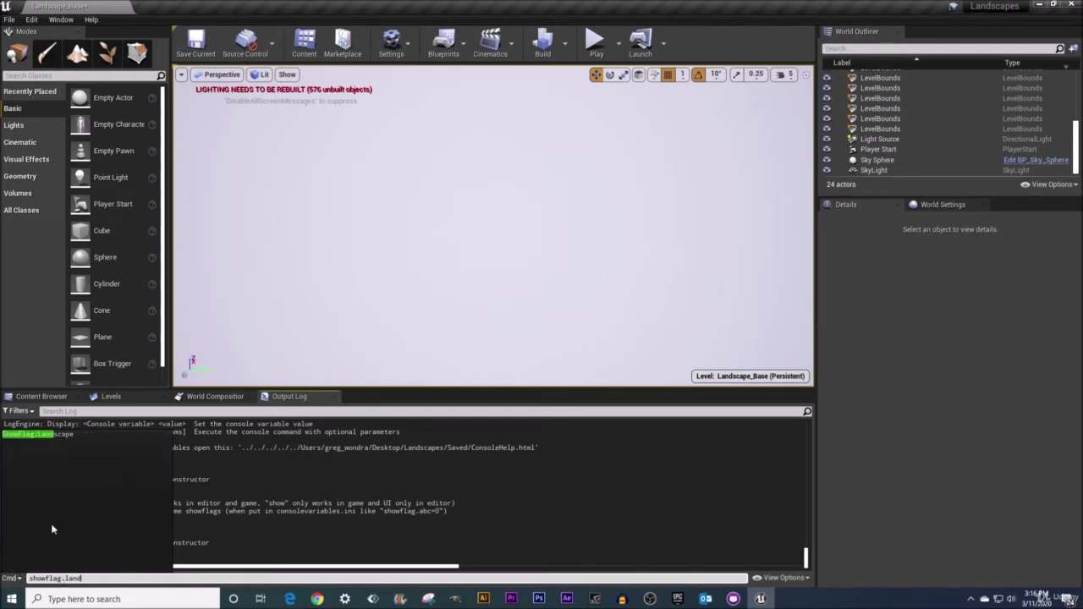
click(65, 438)
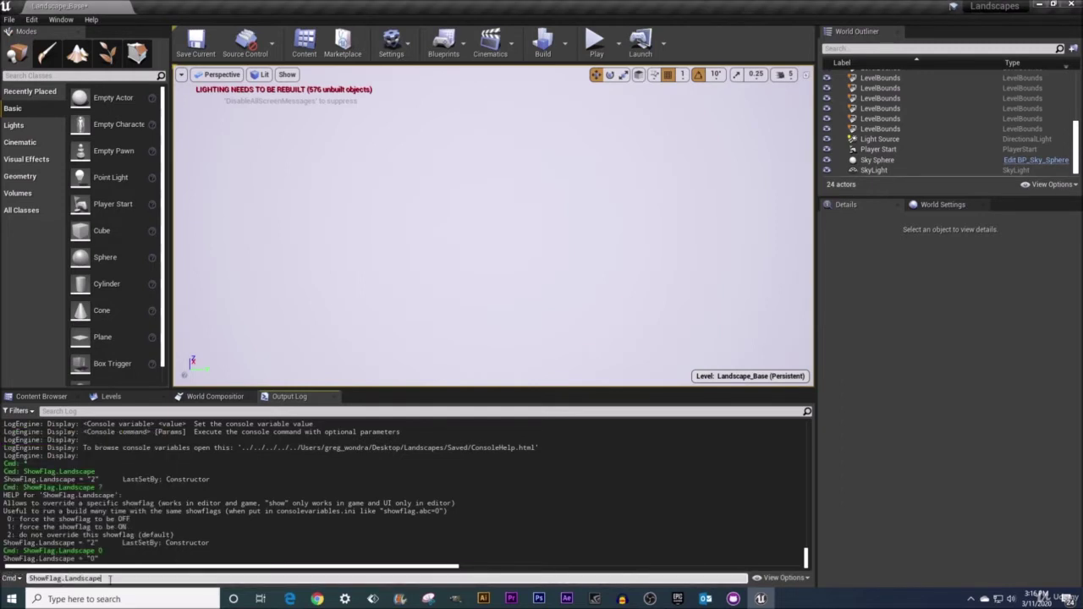
text(1)
key(Return)
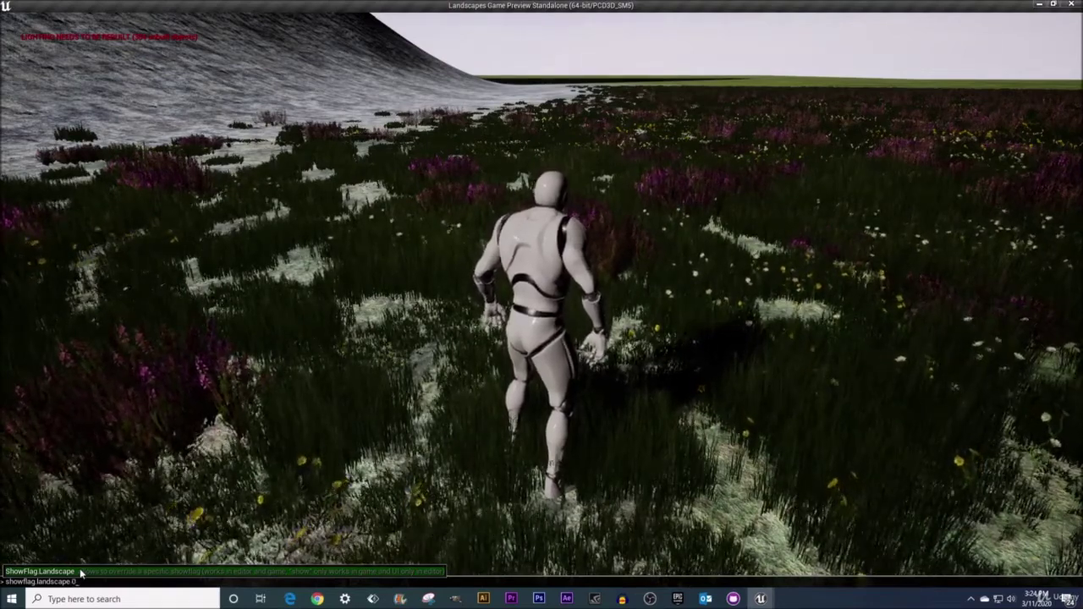
- Run showflag.landscape 0 in the game console and walk the mannequin across the bare meadow
key(Return)
key(w)
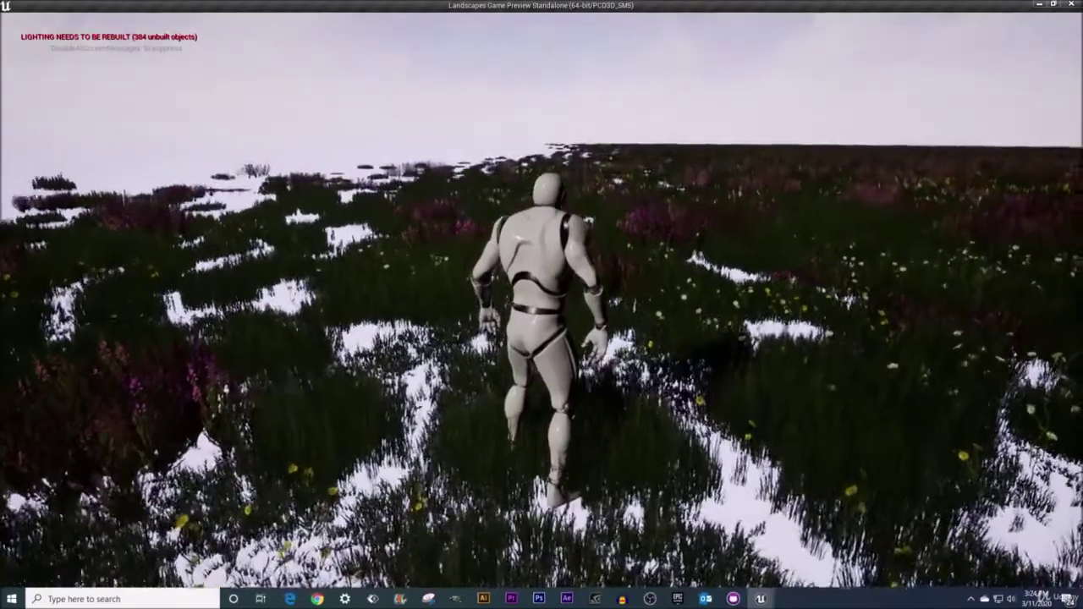
key(w)
key(w)
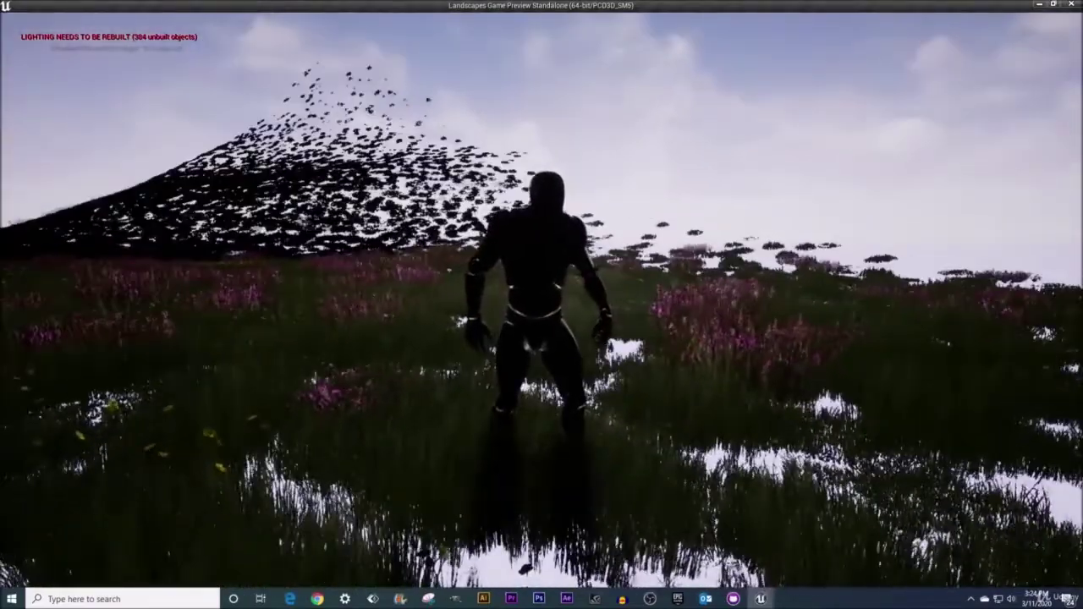
key(w)
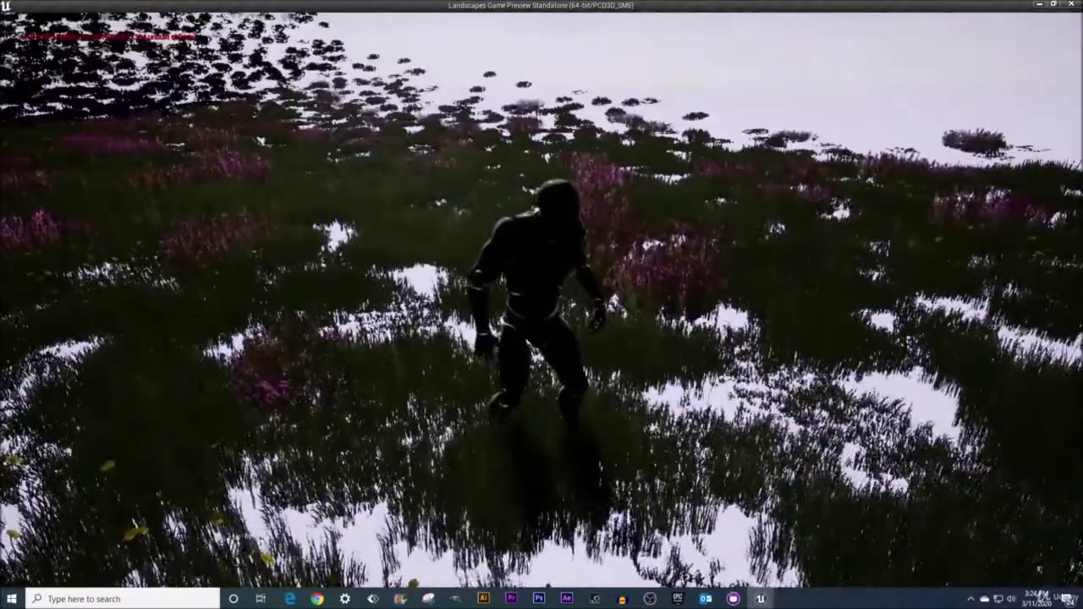
key(w)
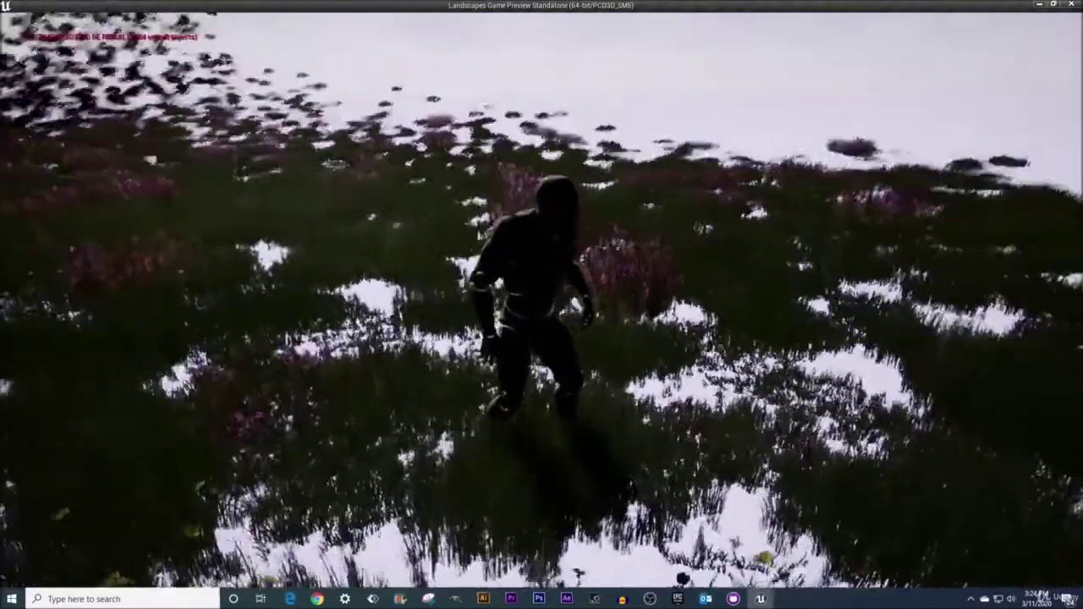
key(w)
key(w)
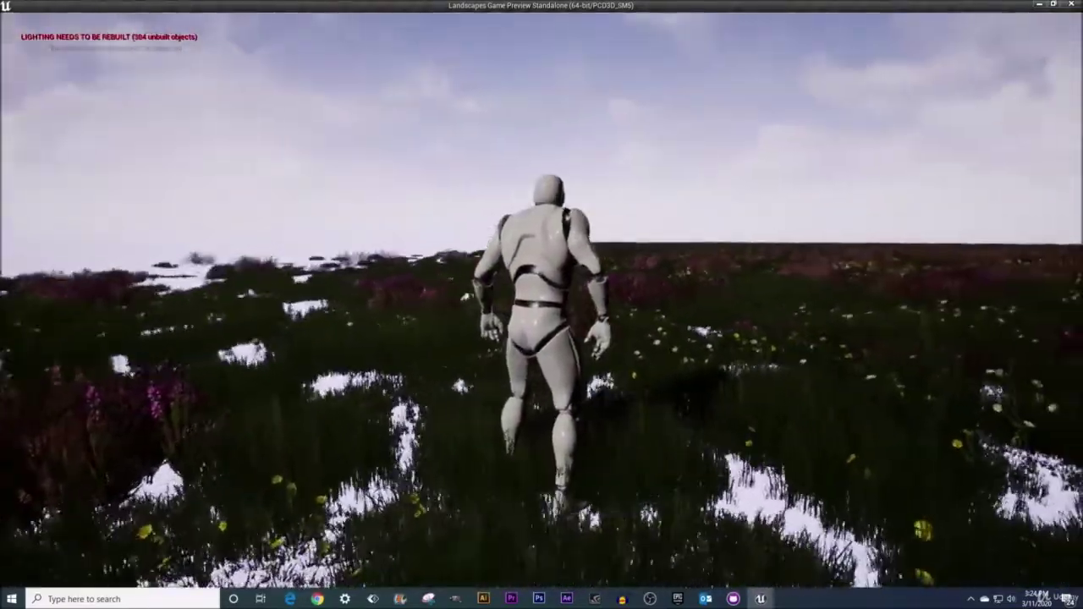
key(w)
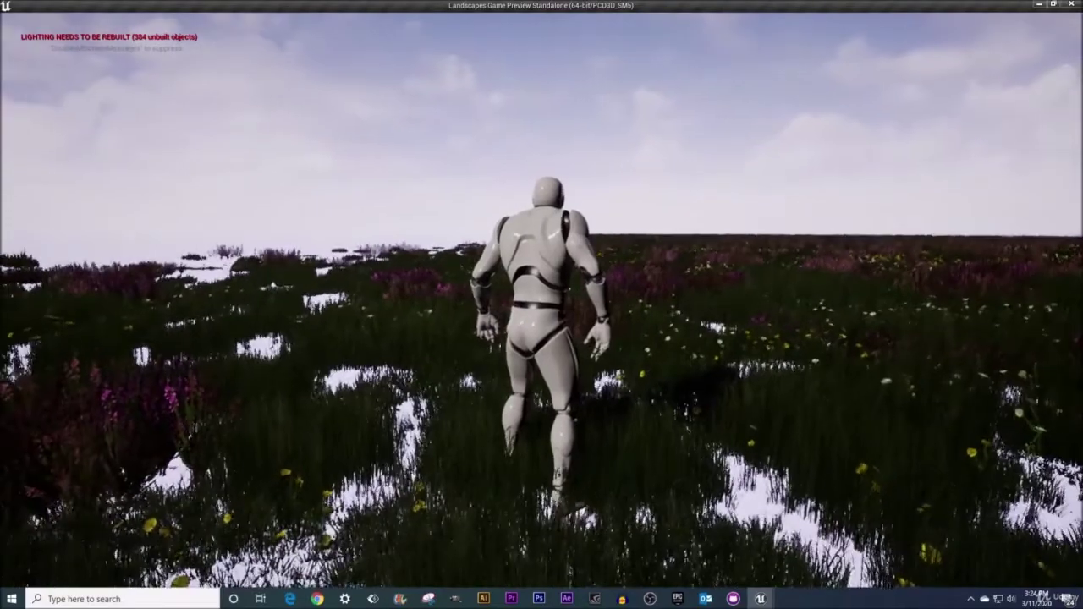
key(w)
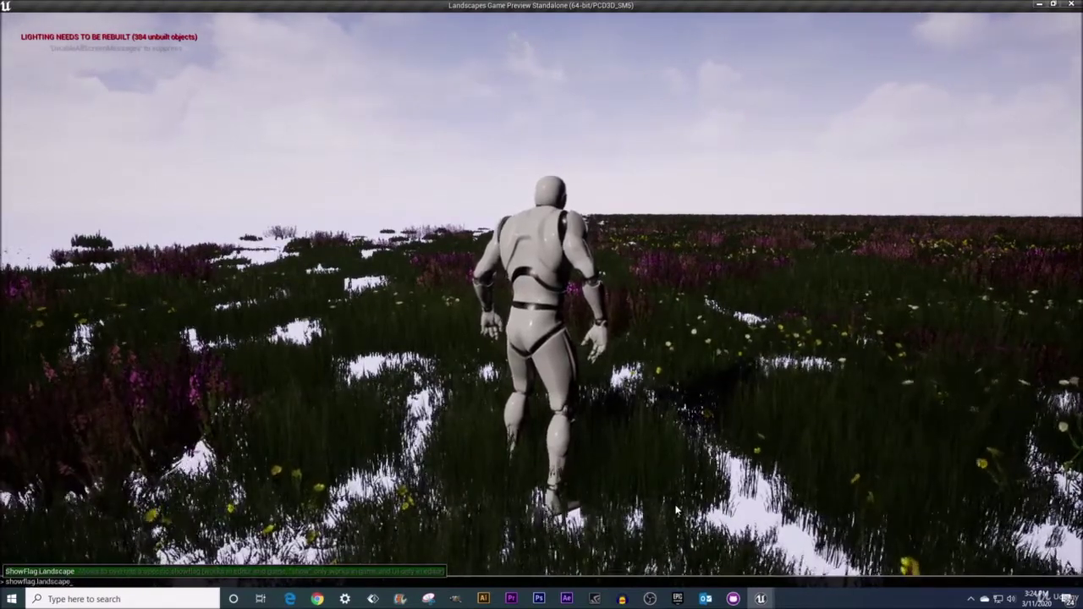
- Enter showflag.landscape 1 in the game console to restore the terrain
text(1)
key(Return)
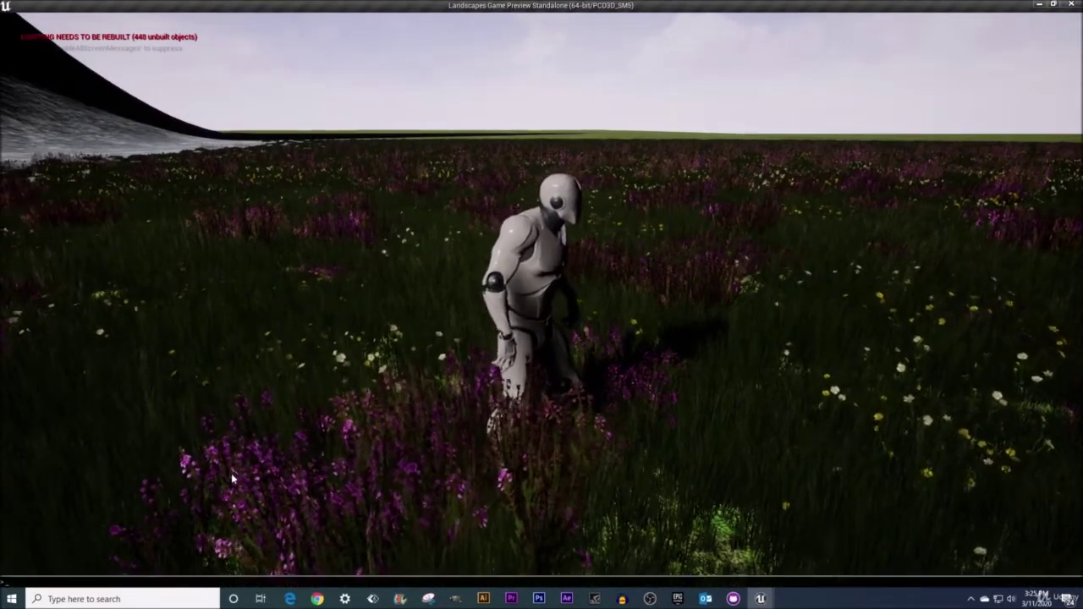
- Run 'stat fps' from the in-game console and return control to the game view
key(grave)
text(stat)
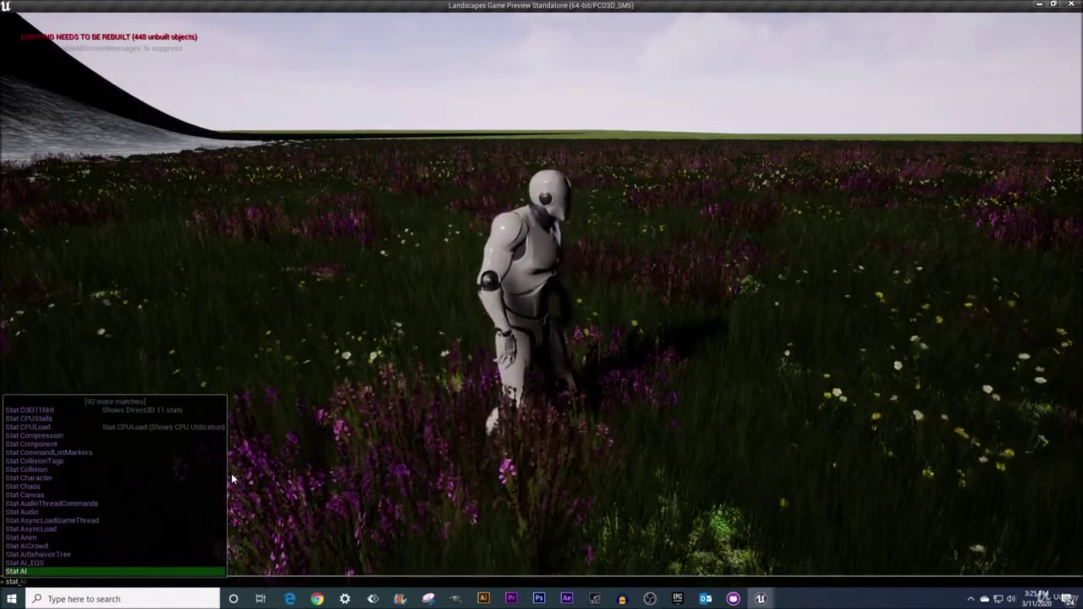
text( fps)
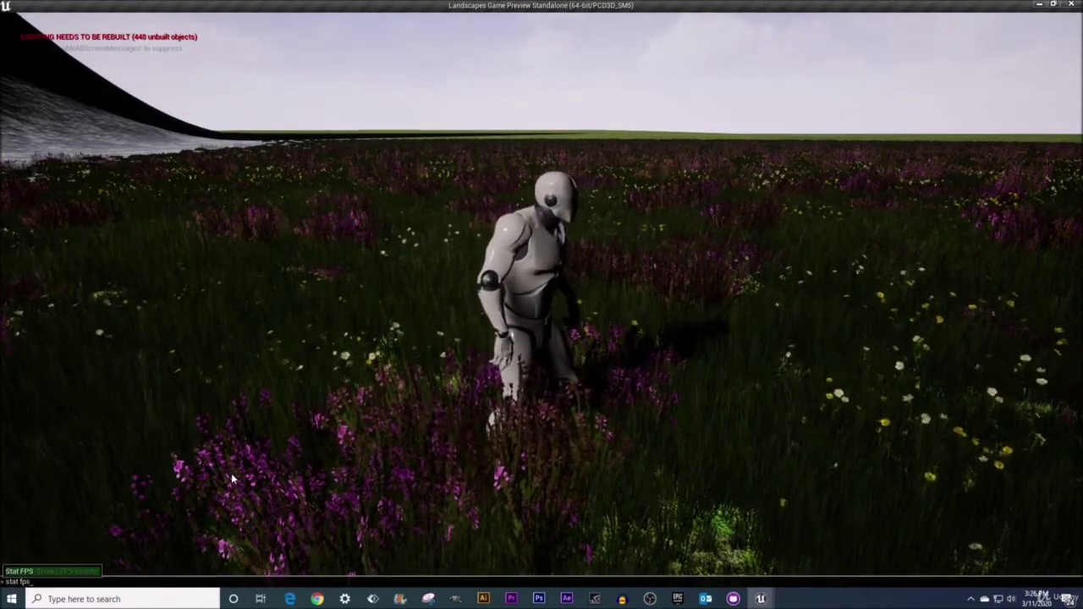
key(Return)
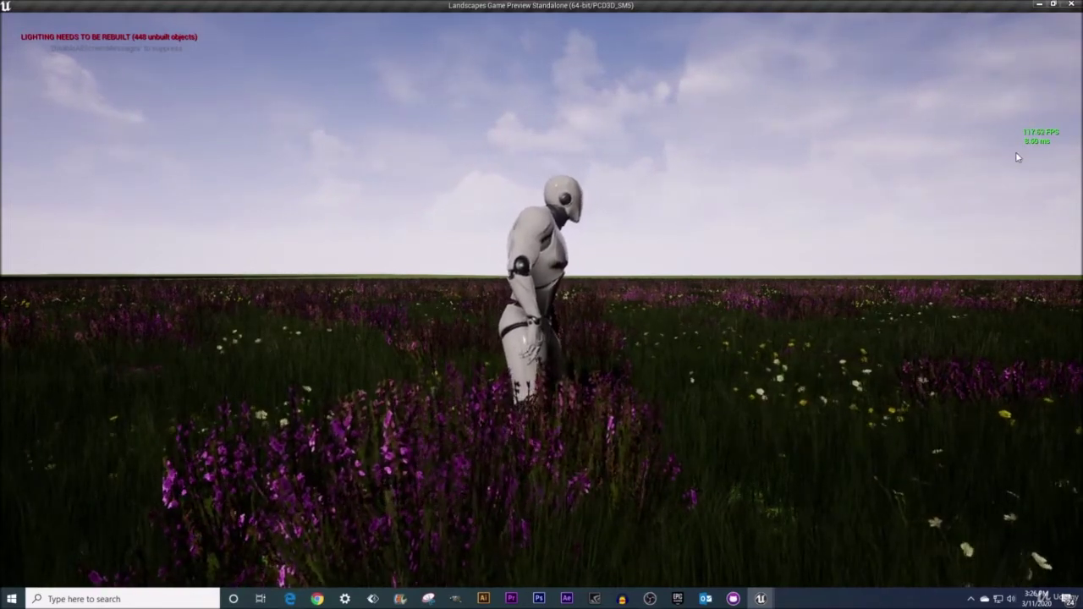
click(722, 413)
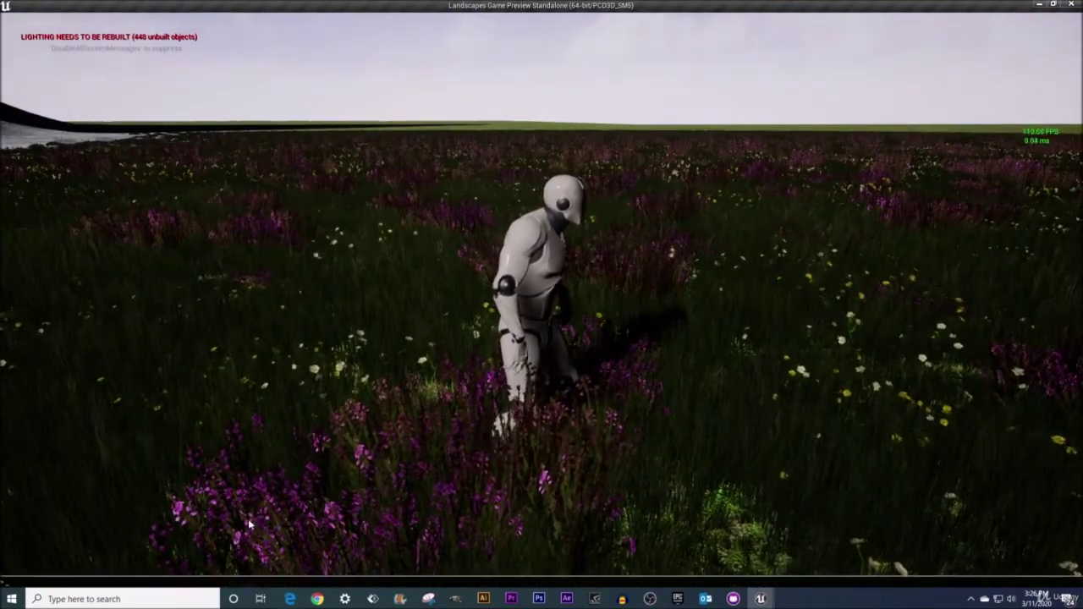
- Autocomplete 'stat scenerend' to Stat SceneRendering in the in-game console, run it, and resume the game
key(grave)
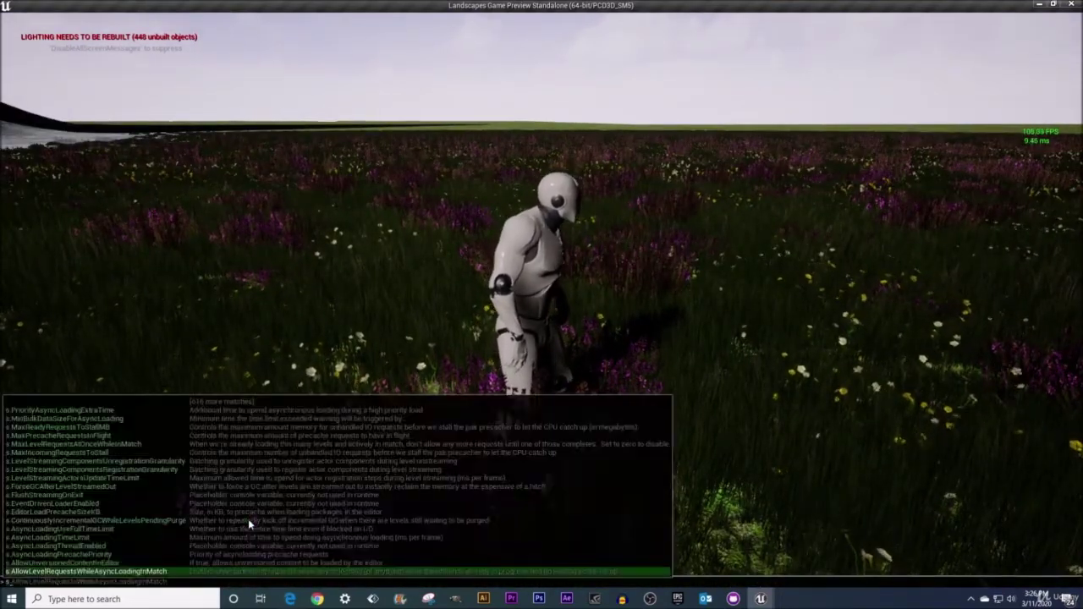
text(stat scener)
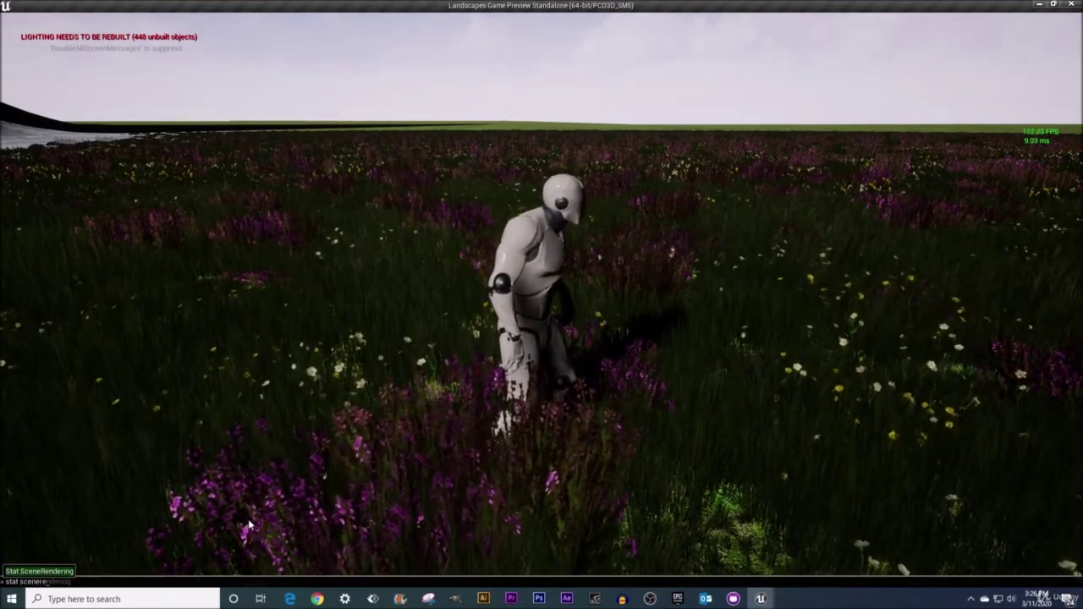
text(end)
key(Tab)
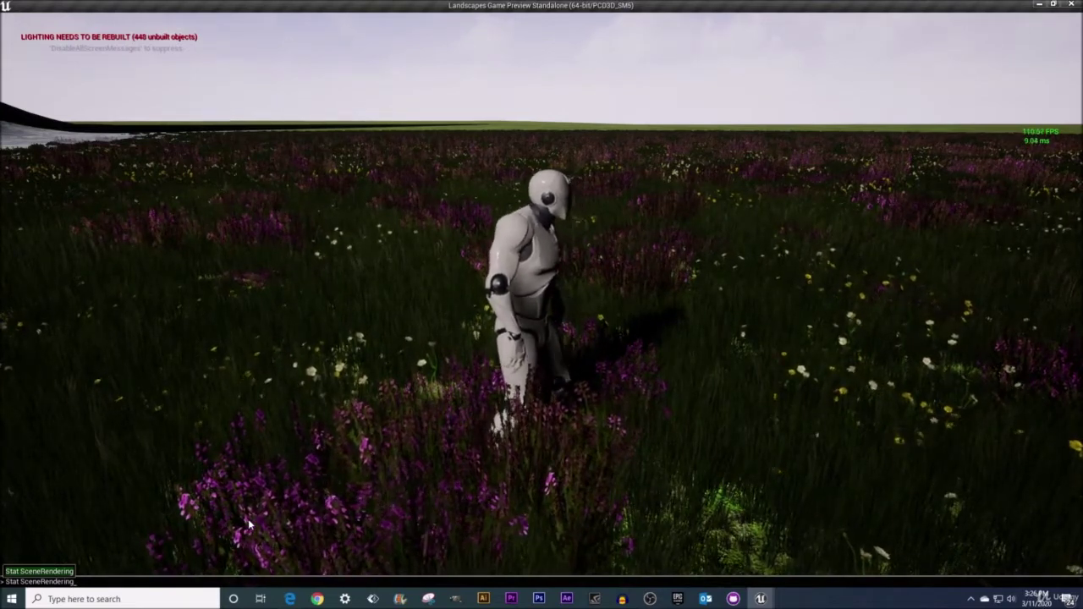
key(Return)
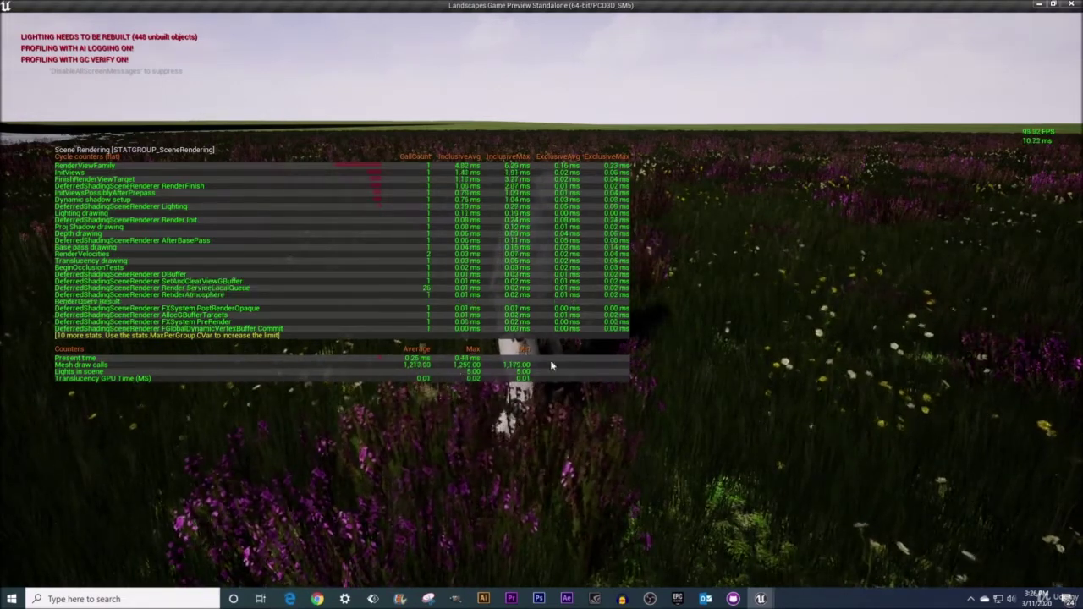
click(739, 150)
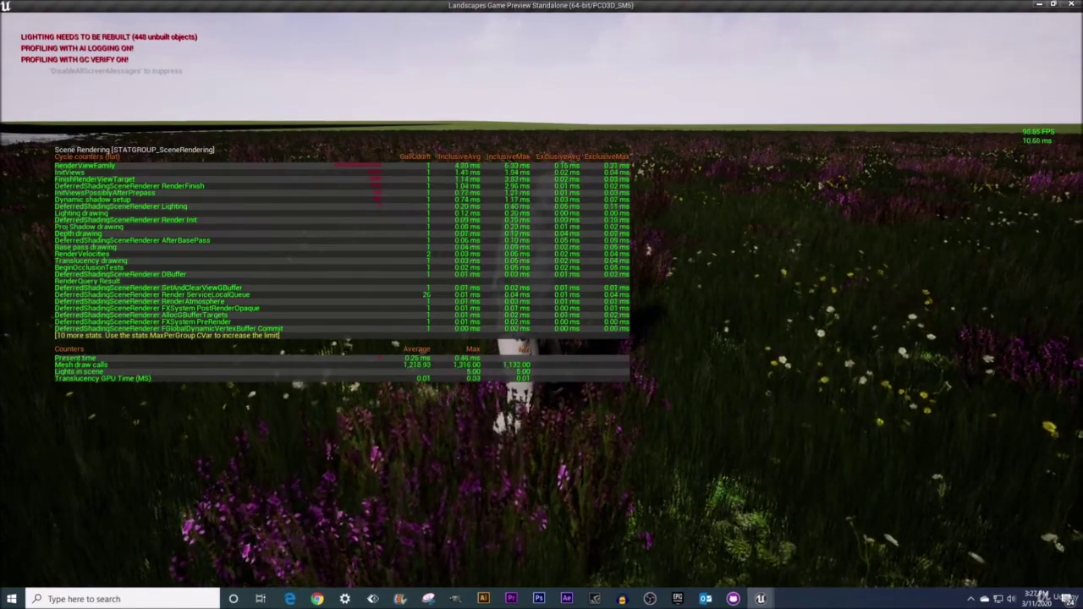
mouse_move(541, 305)
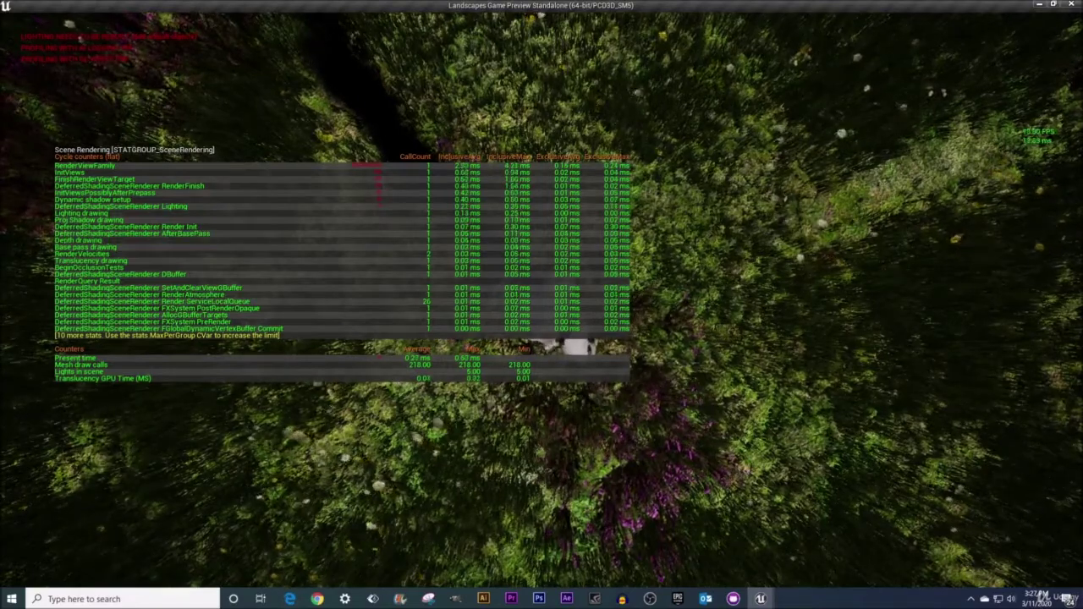
key(w)
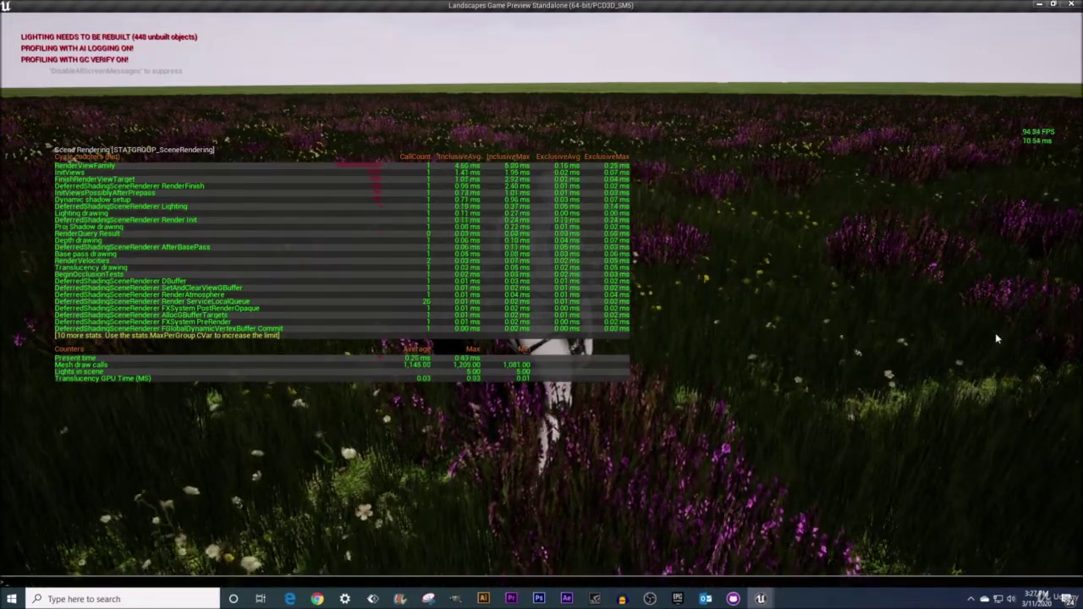
- Run Stat SceneRendering from the console to hide its overlay, then close the game preview
key(grave)
text(stats.m)
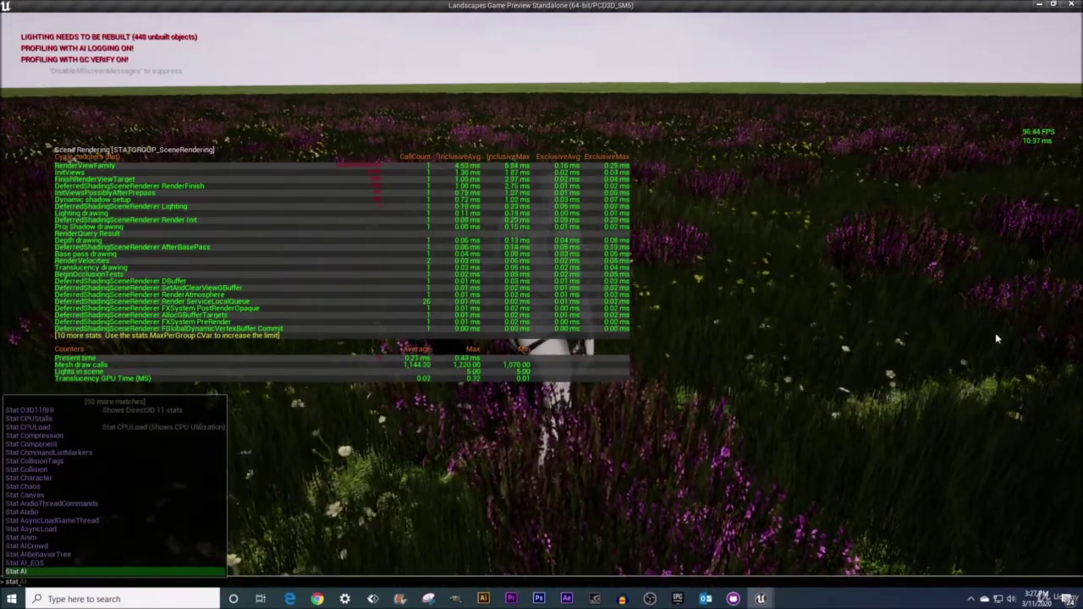
key(BackSpace)
key(BackSpace)
key(BackSpace)
text(s)
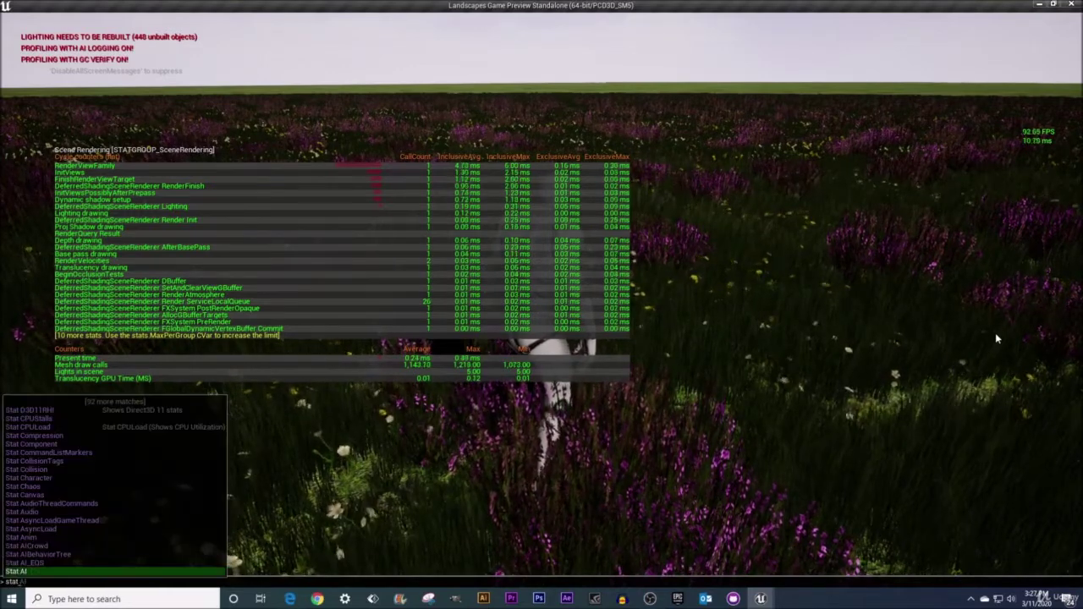
text(cene)
key(Up)
key(Down)
key(Down)
key(Down)
key(Down)
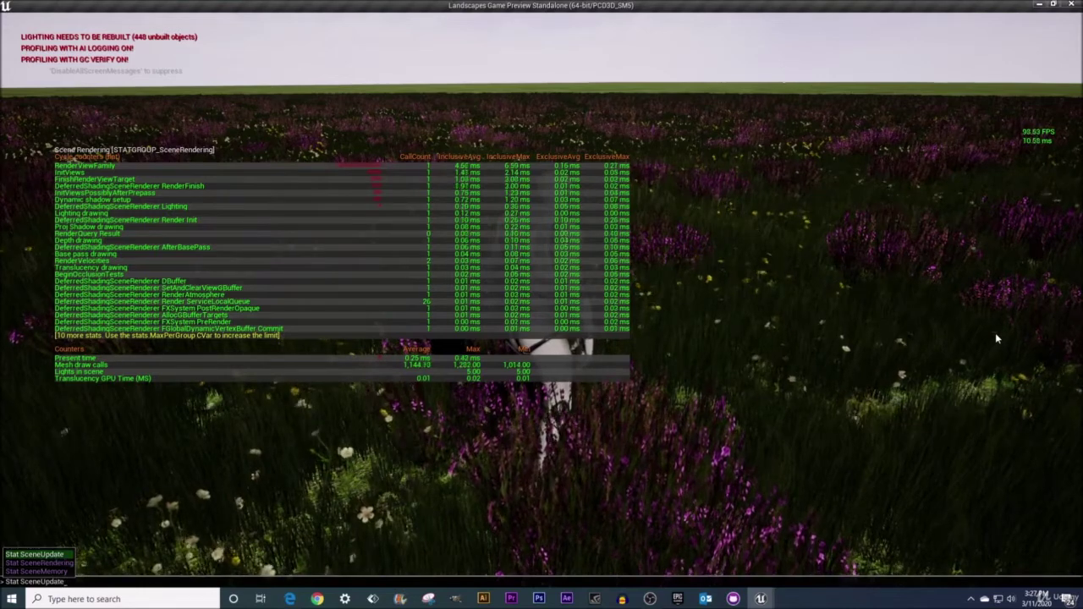
key(Up)
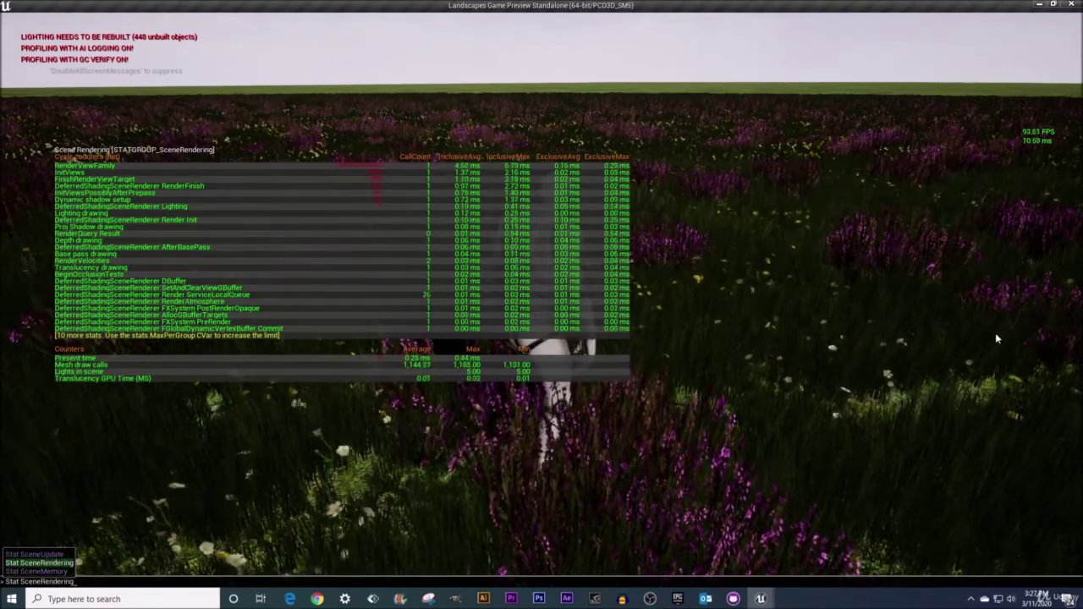
key(Return)
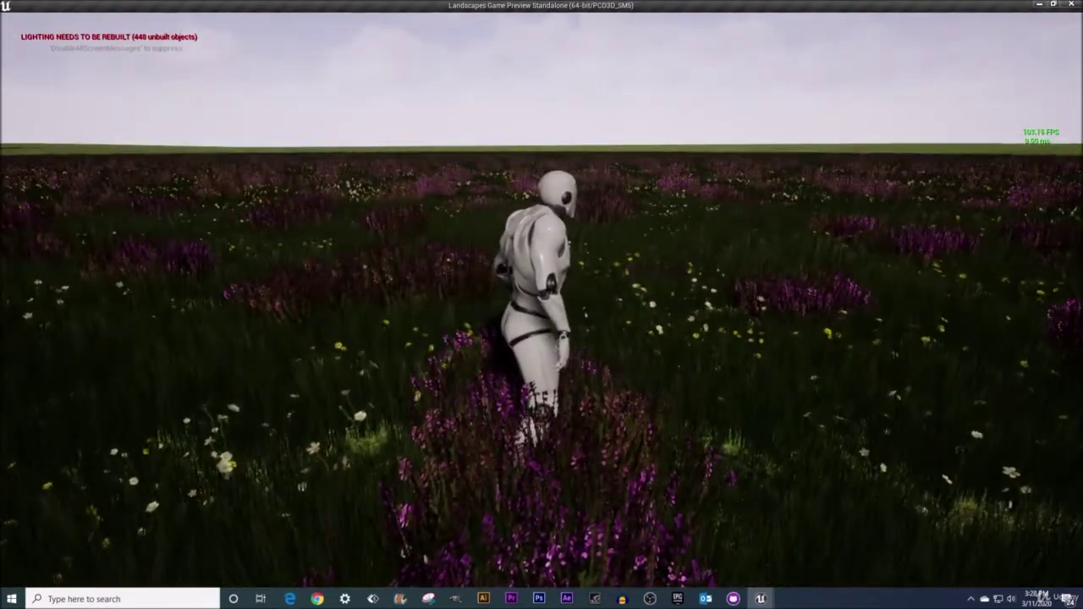
key(Escape)
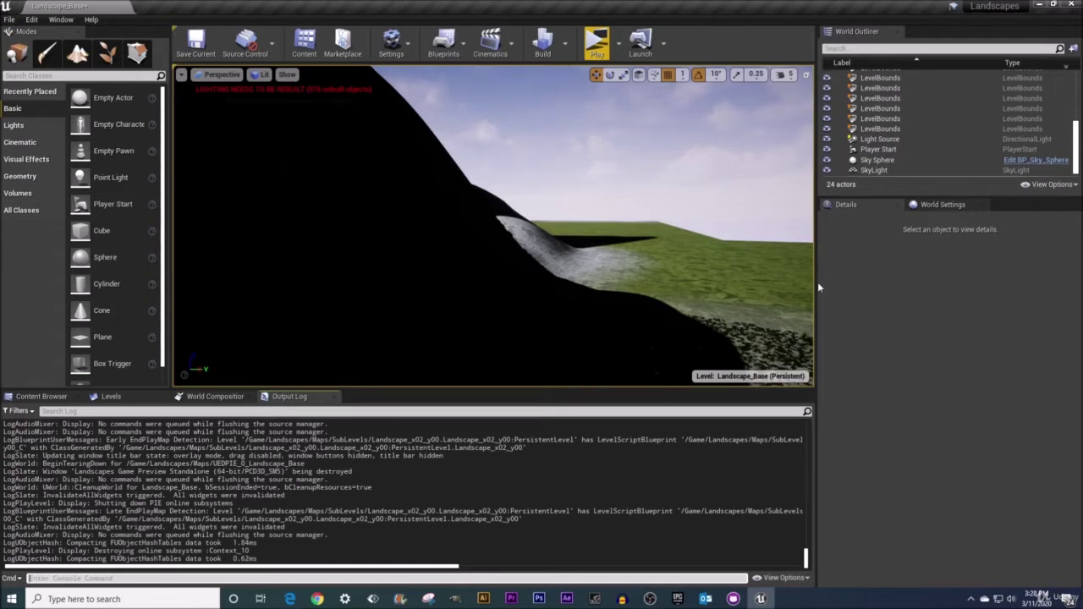
- Bring up the Edge console variables page and scroll to the ShowFlag.Landscape entry
click(291, 599)
scroll(216, 215, up, 2)
scroll(222, 241, up, 3)
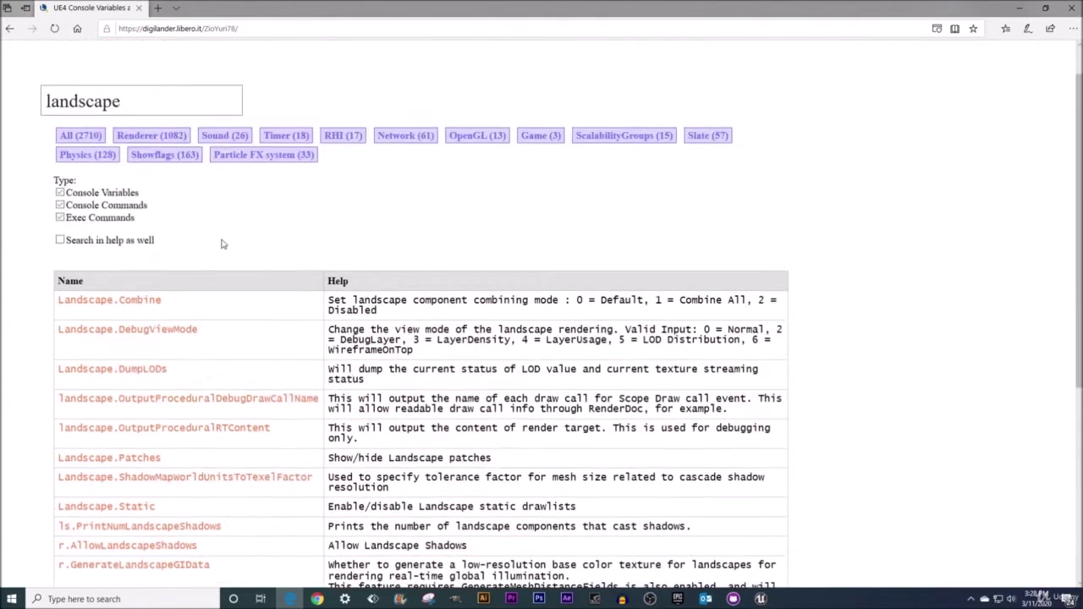
scroll(263, 395, down, 3)
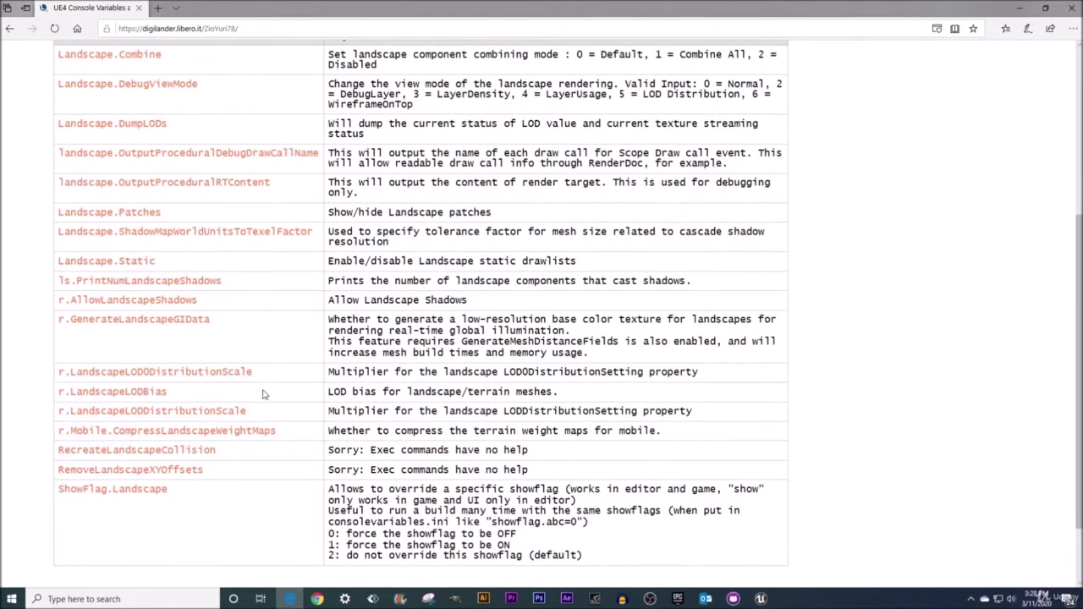